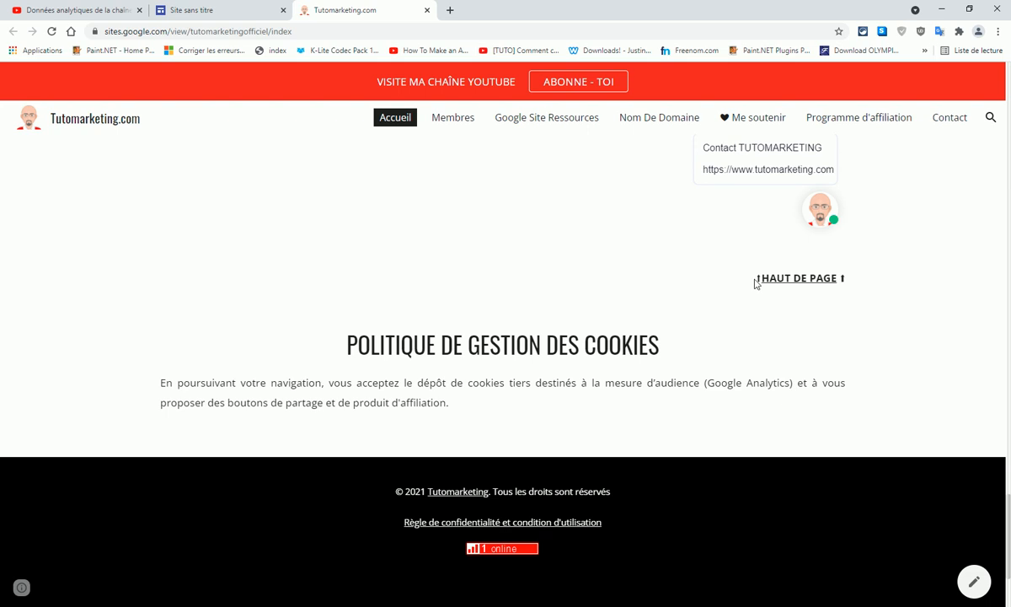
Test the HAUT DE PAGE link near the bottom of the Tutomarketing home page
left_click(816, 279)
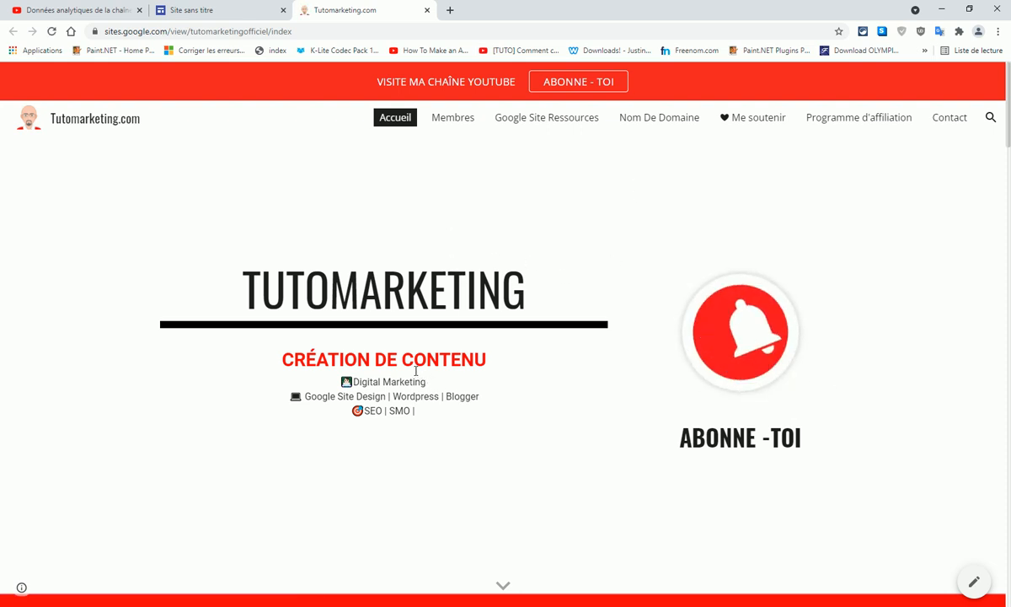
In the untitled site's editor, replace the header's page title with "bouton haut"
left_click(221, 13)
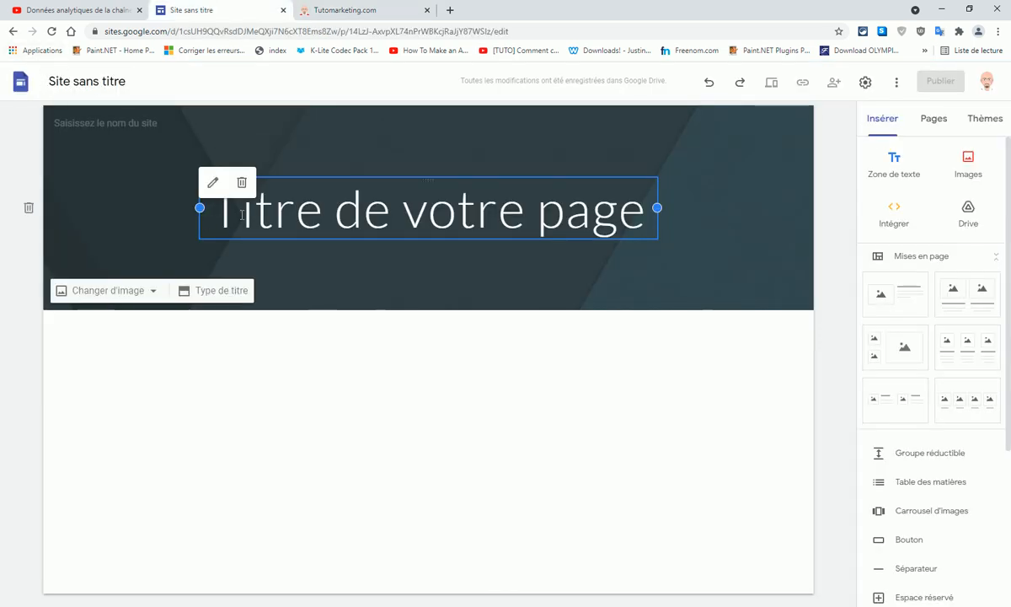
left_click_drag(224, 220, 653, 226)
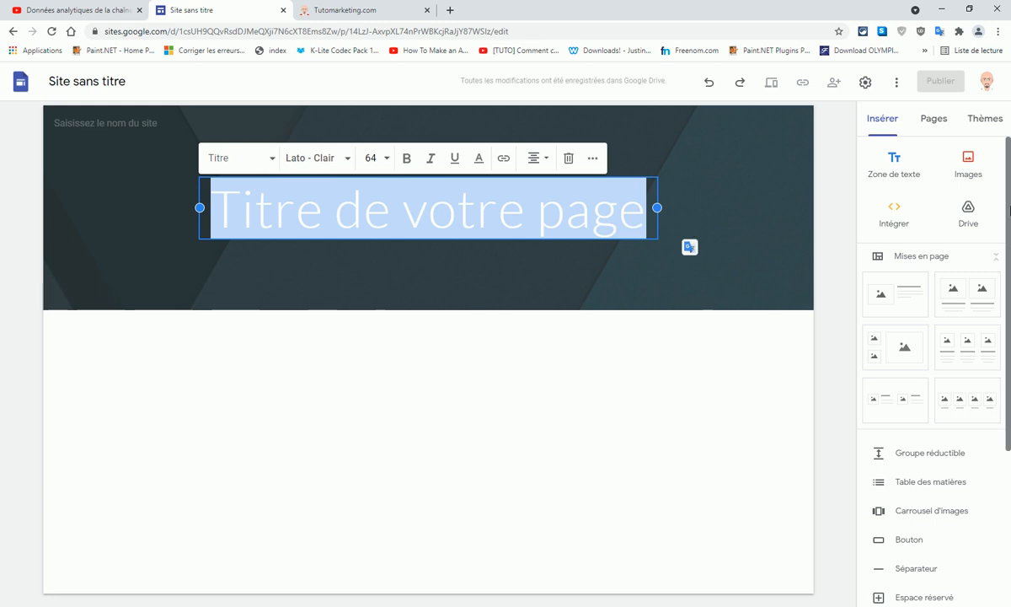
type("bouto")
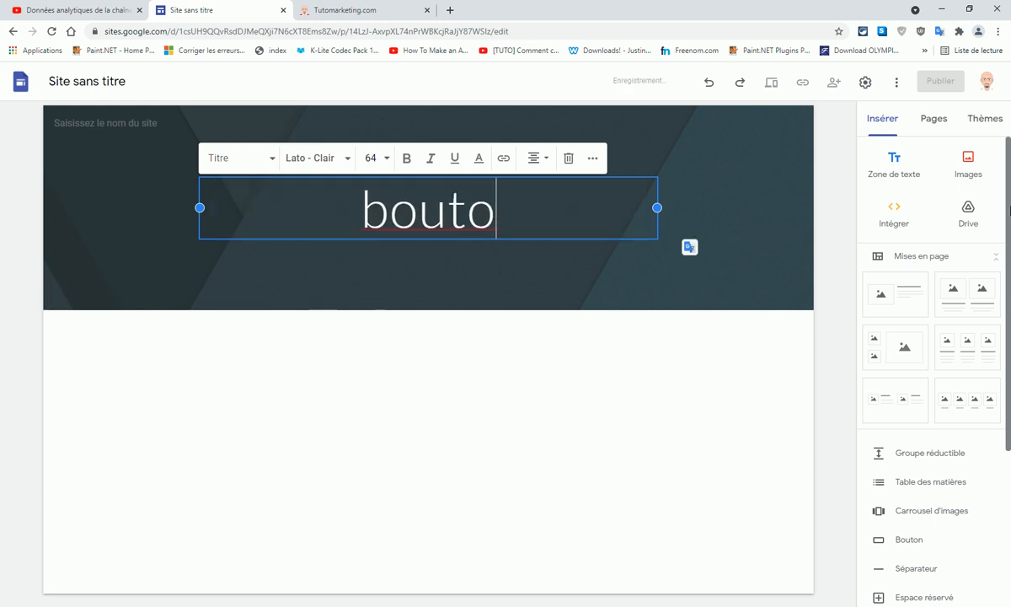
type("n haut")
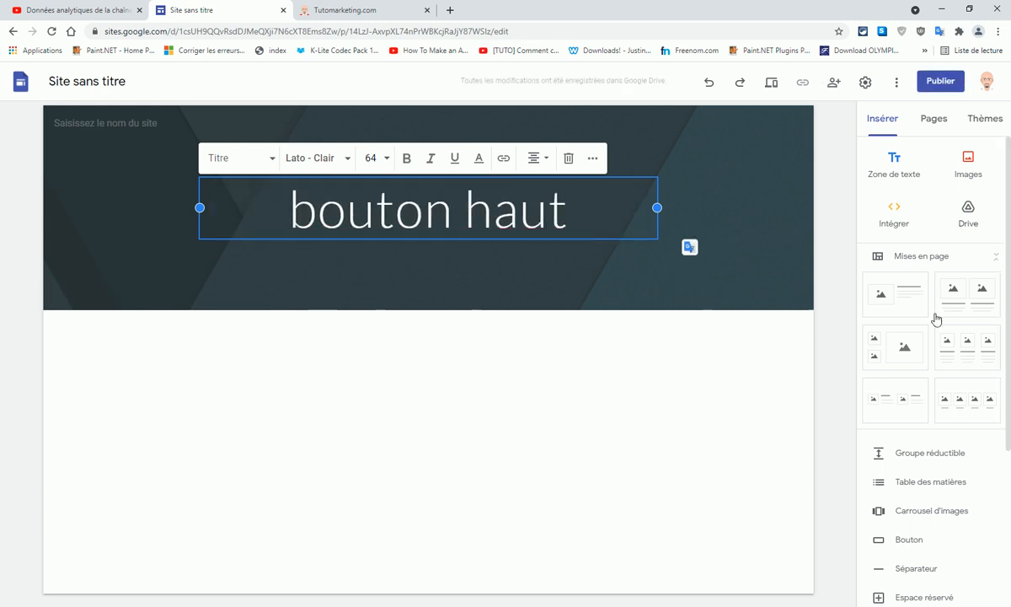
left_click(528, 397)
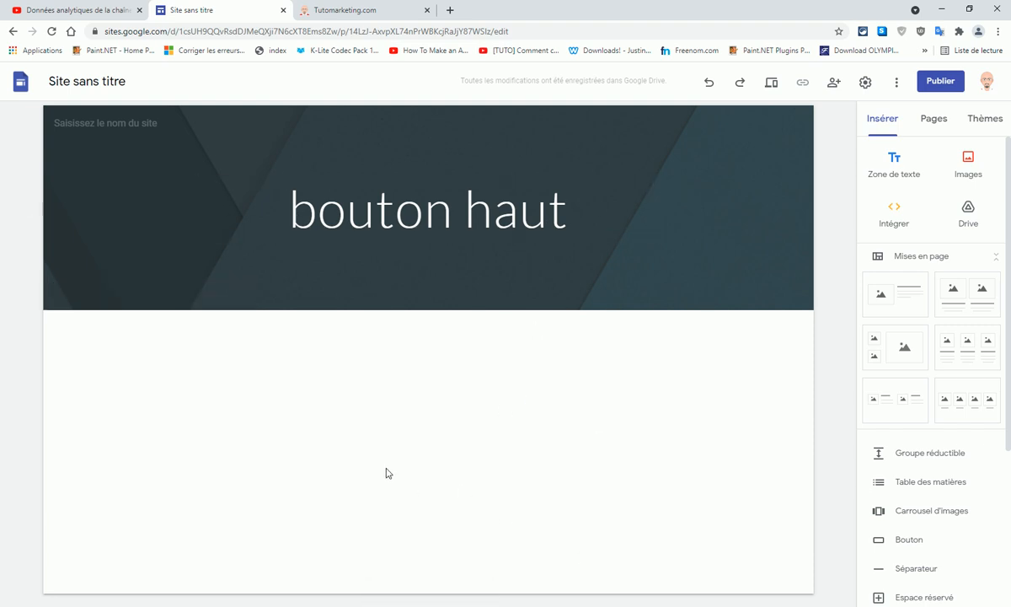
Add a text box below the header reading "haut de page" and align its text to the right
double_click(69, 427)
left_click(70, 422)
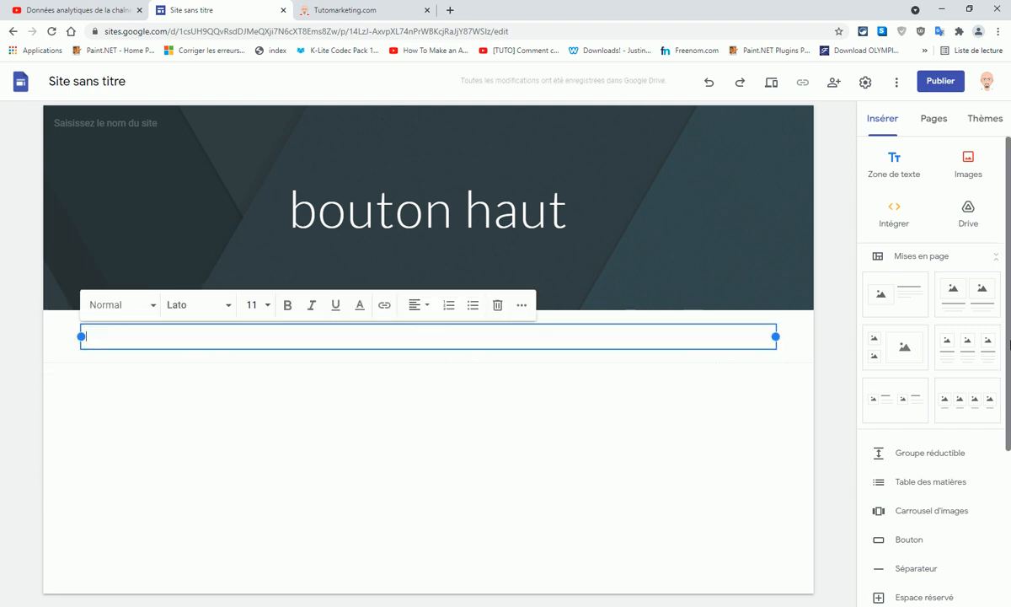
type("haut de page")
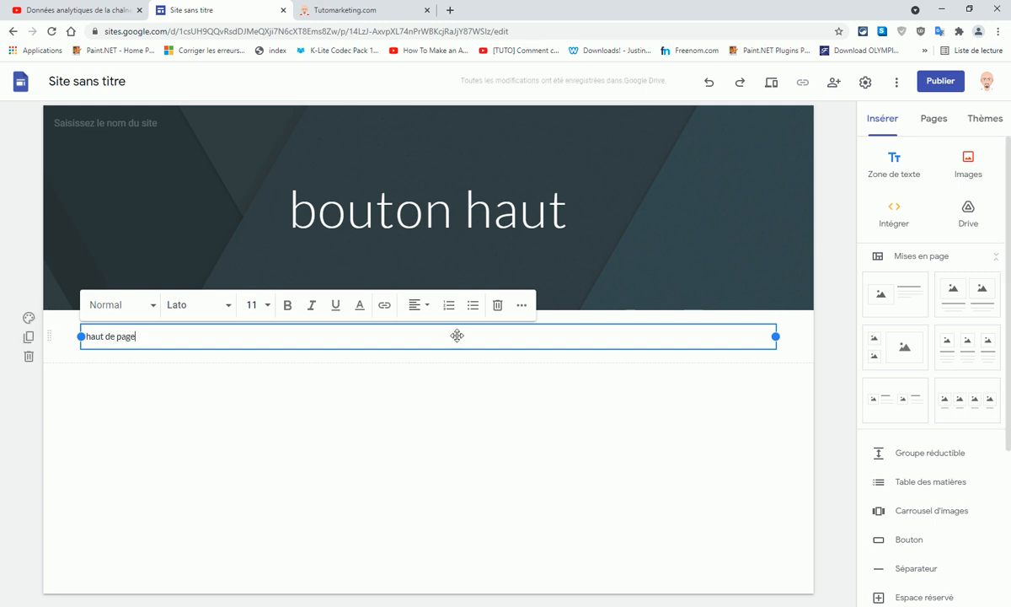
left_click(418, 304)
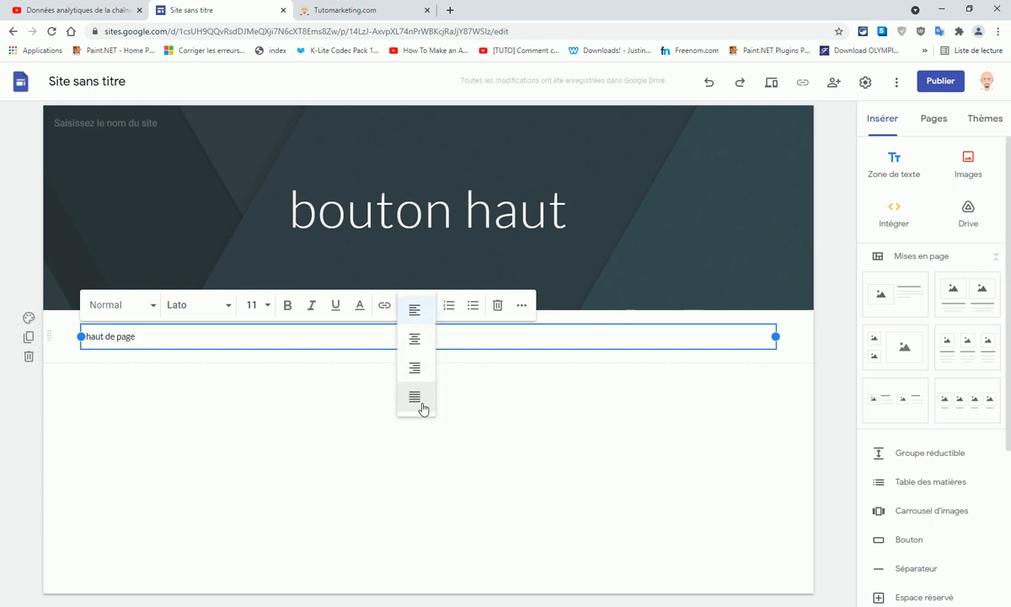
left_click(415, 367)
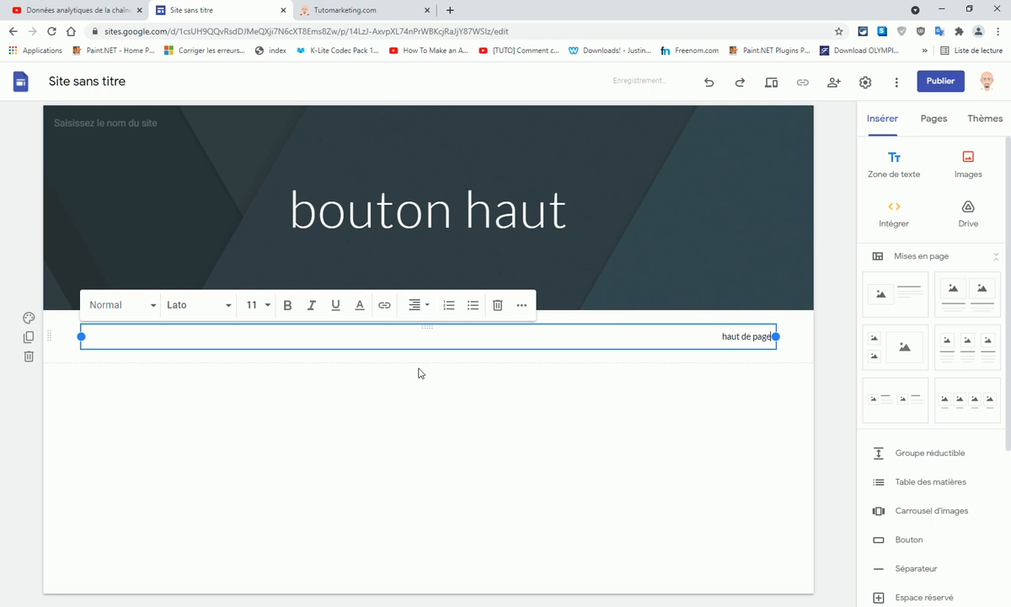
Insert an empty text box and move its section above the "haut de page" section
left_click(896, 170)
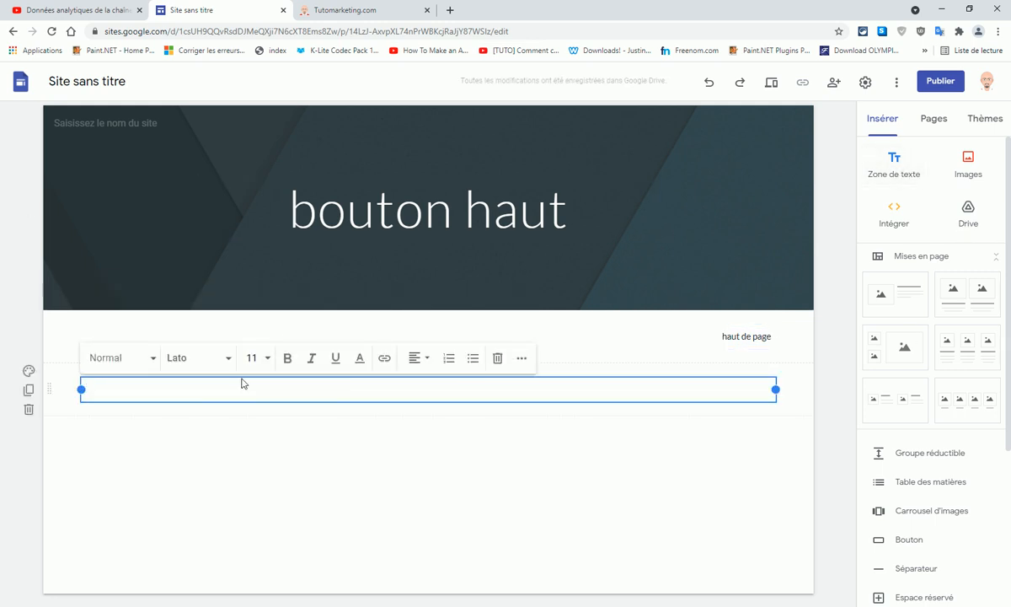
left_click(317, 498)
left_click_drag(51, 389, 50, 334)
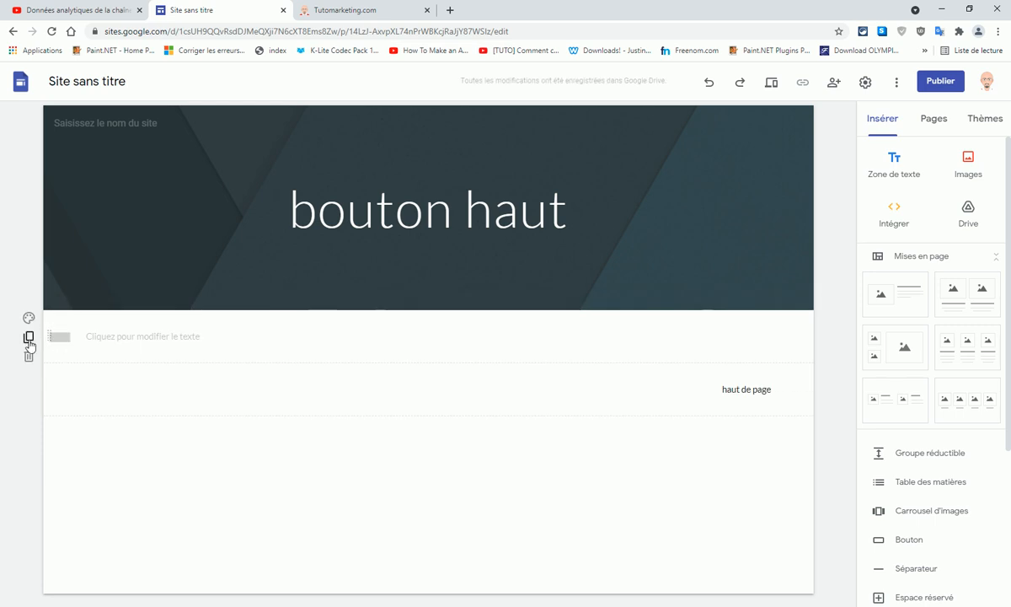
Duplicate the empty text section repeatedly to lengthen the page above "haut de page"
left_click(29, 338)
left_click(28, 339)
left_click(27, 332)
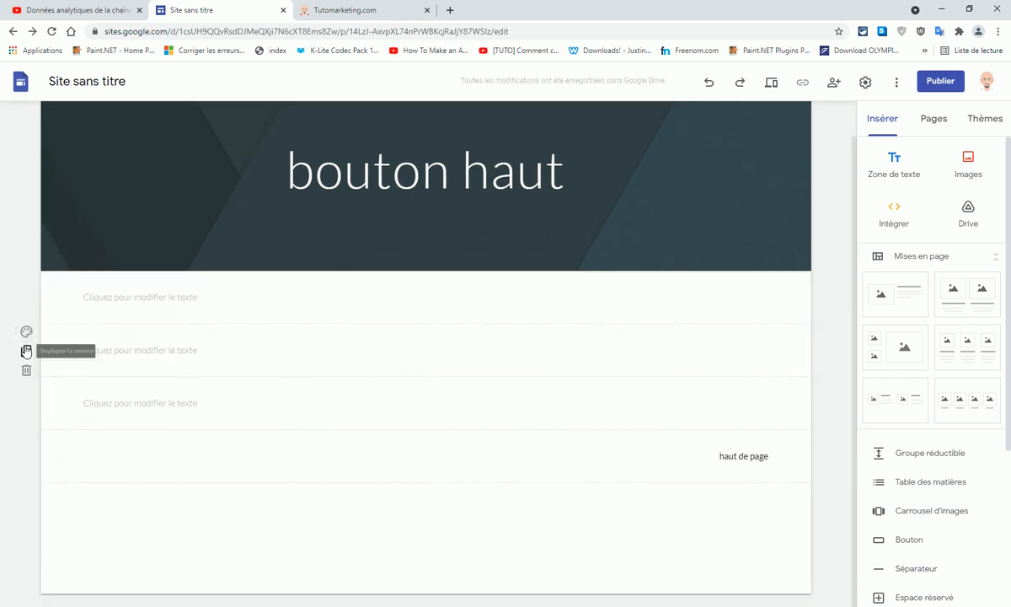
left_click(26, 351)
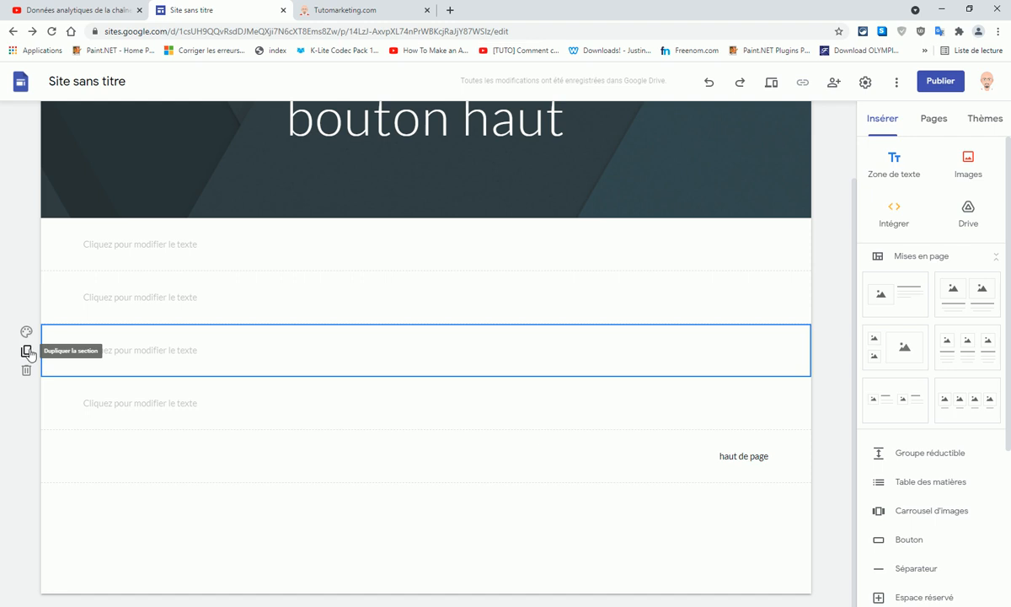
left_click(26, 351)
left_click(26, 352)
left_click(26, 351)
left_click(26, 352)
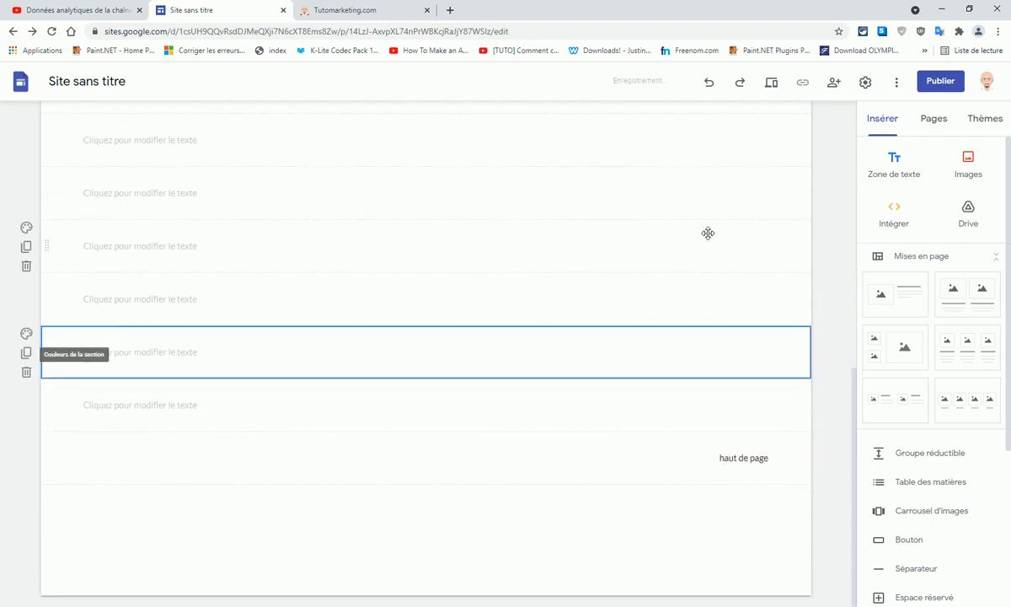
Apply the blue section colour to the first empty section directly below the header
scroll(590, 223, "up", 2)
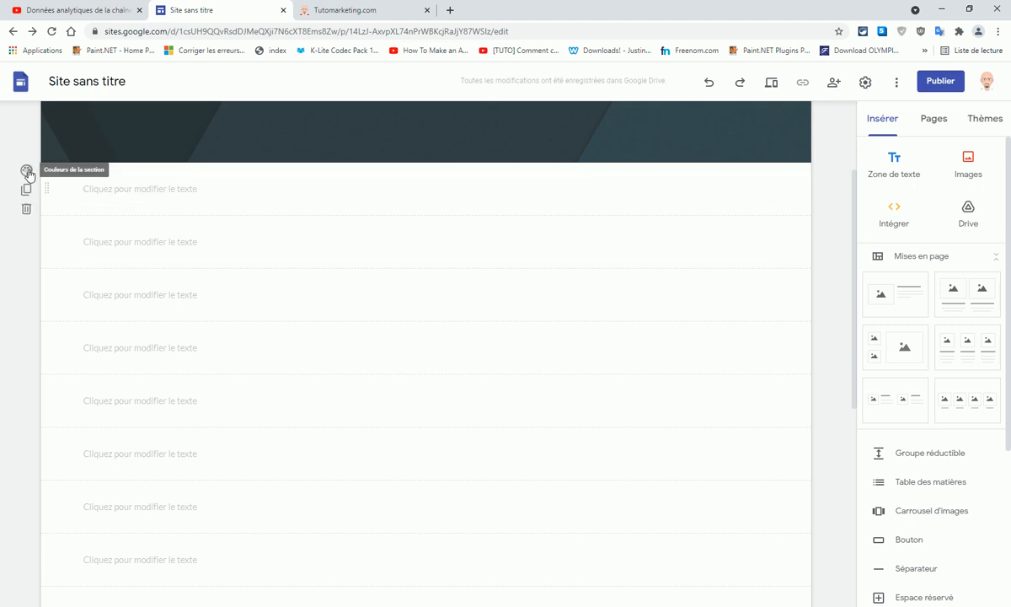
left_click(26, 171)
left_click(94, 244)
left_click(481, 241)
Copy the page title "bouton haut" and paste it as the site's document name
scroll(429, 242, "up", 2)
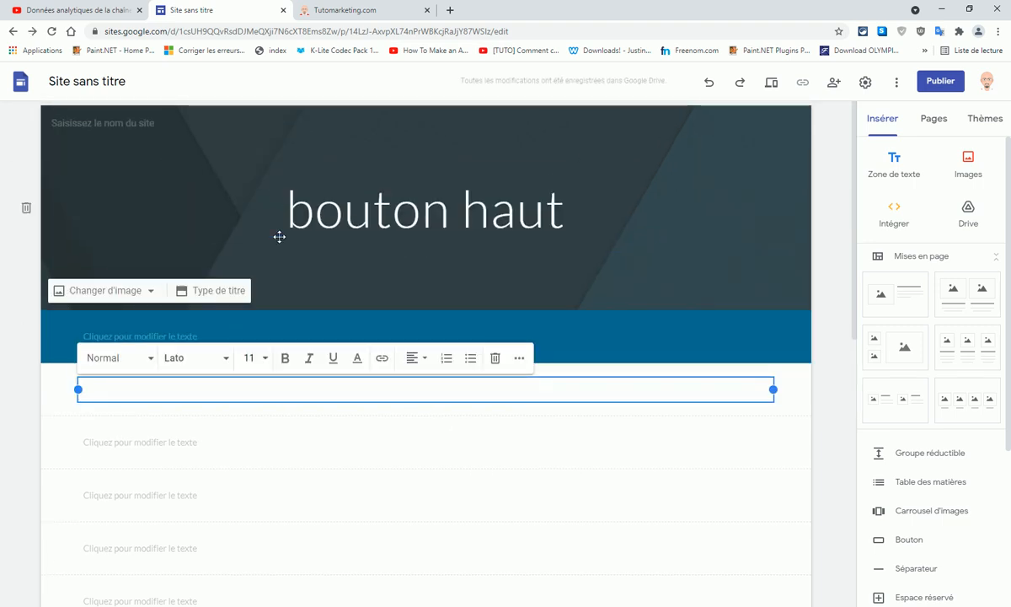
left_click_drag(265, 209, 578, 226)
right_click(479, 223)
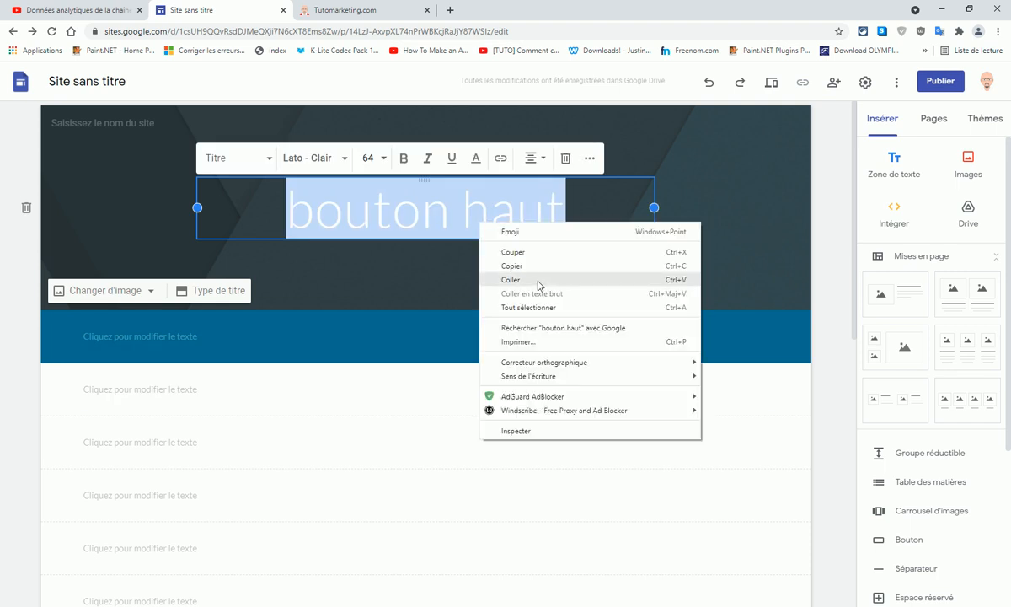
left_click(539, 265)
left_click_drag(145, 81, 26, 89)
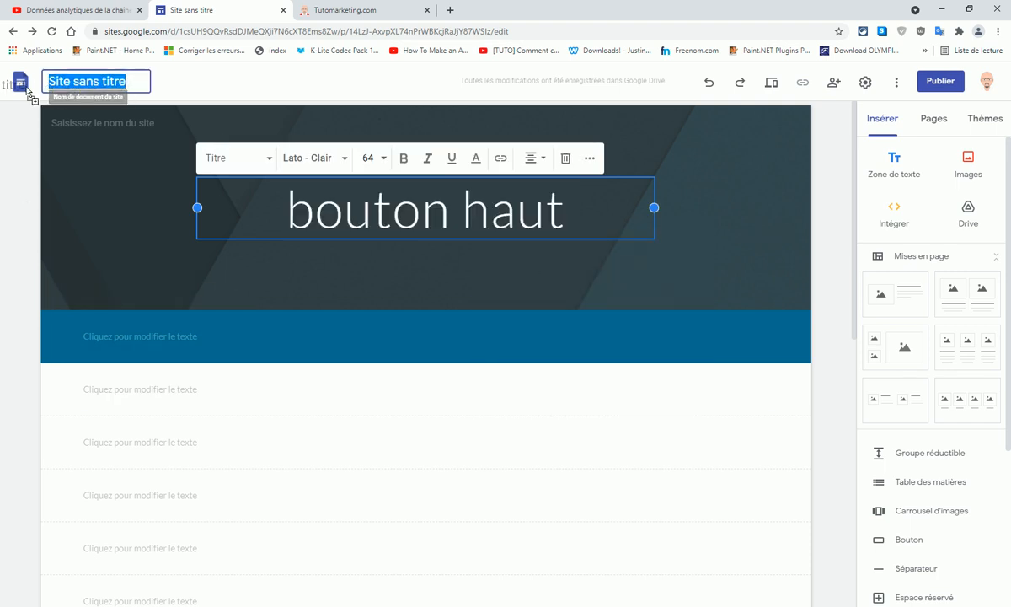
right_click(76, 80)
left_click(100, 136)
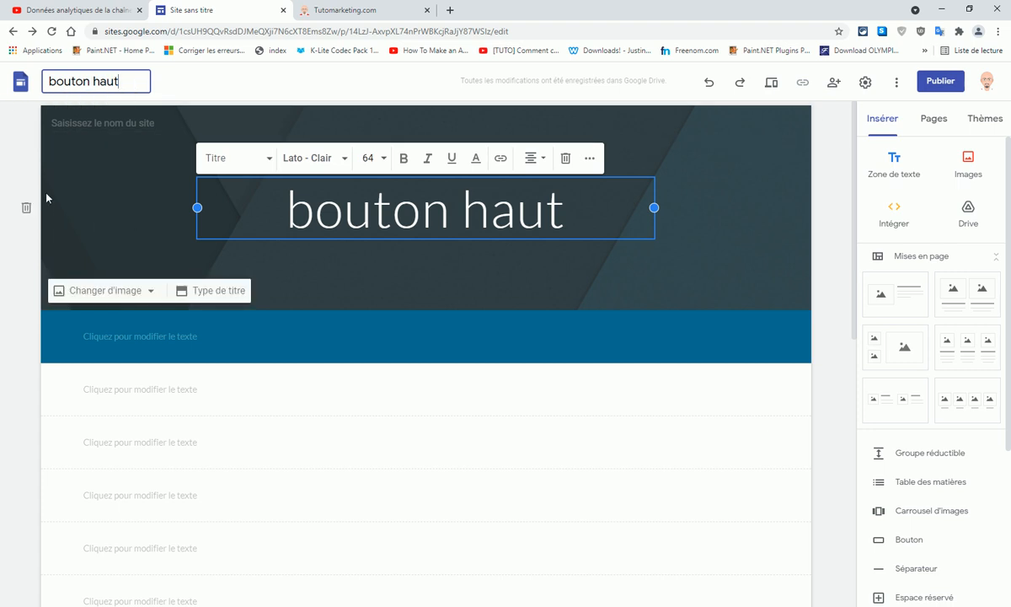
left_click(843, 233)
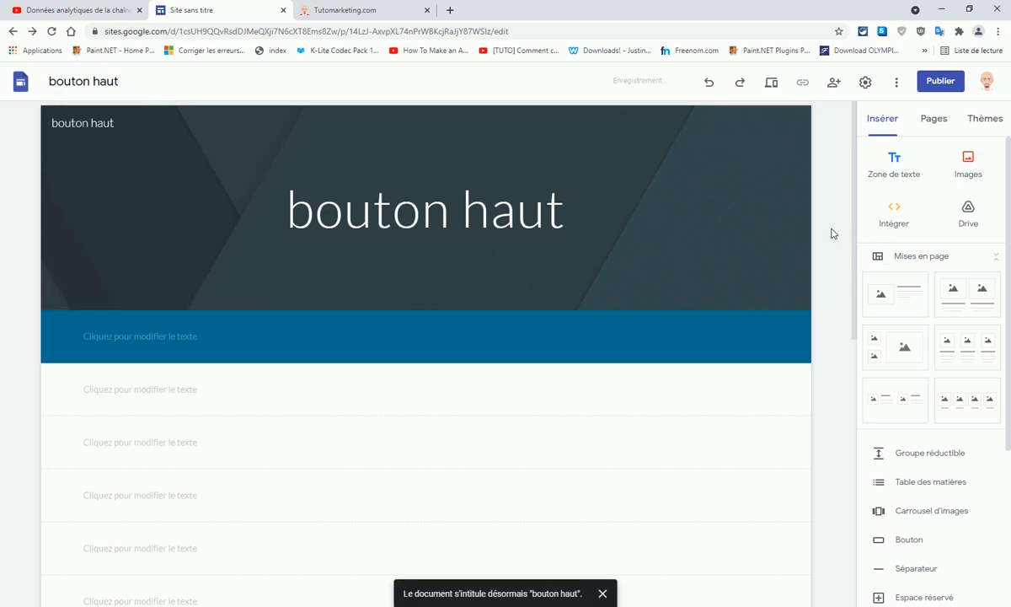
Publish the site with the web address "boutonhautblablalblbl"
left_click(942, 82)
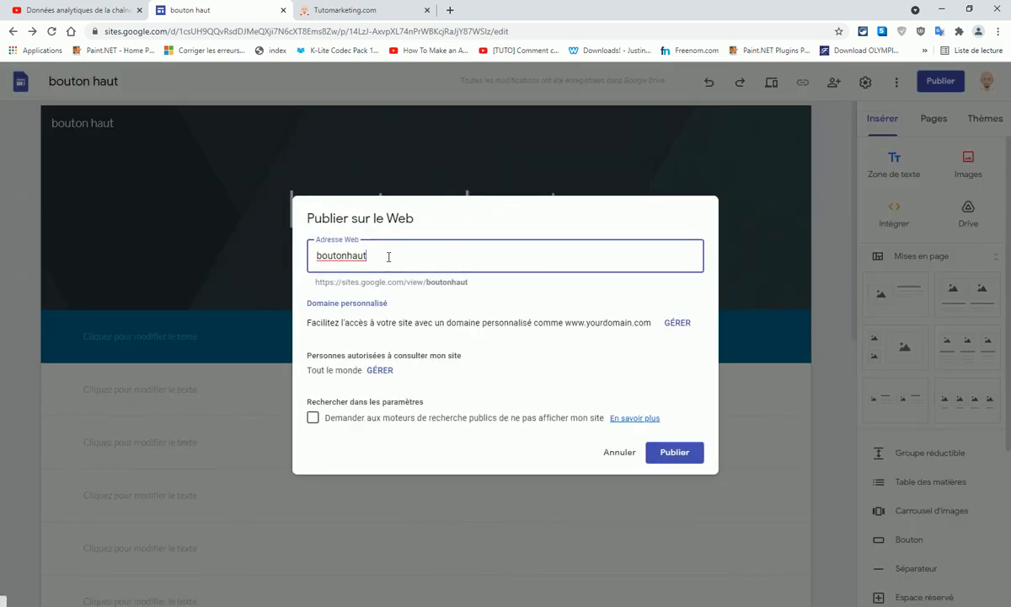
type("blablalblbl")
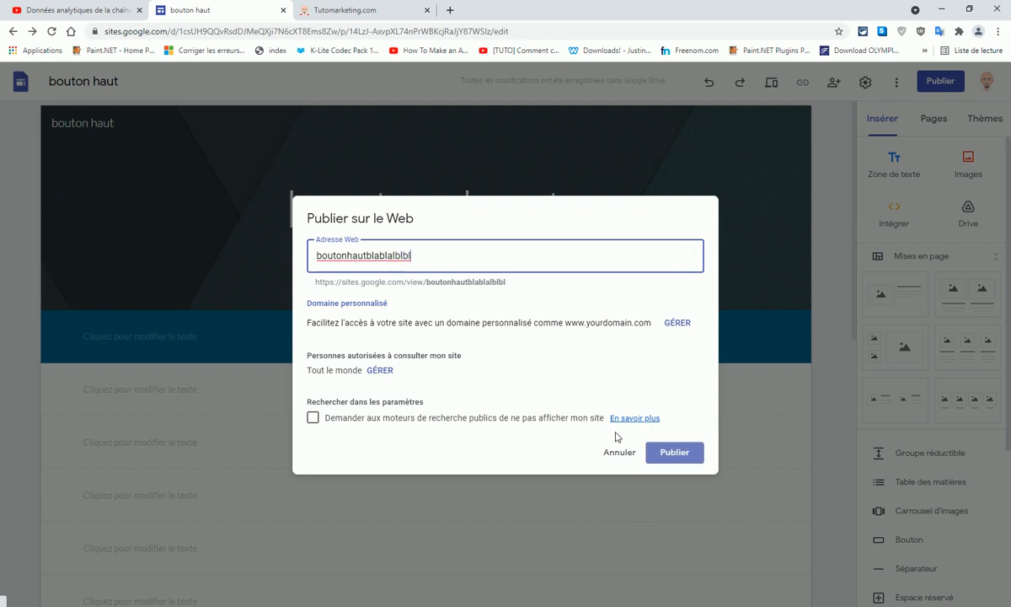
left_click(676, 453)
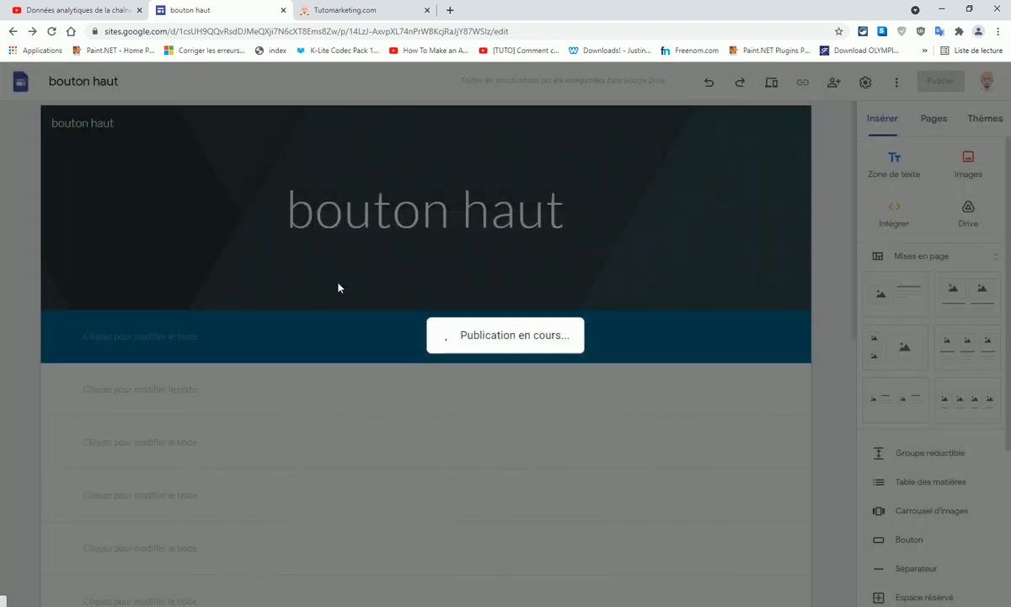
scroll(567, 524, "down", 1)
scroll(567, 524, "down", 5)
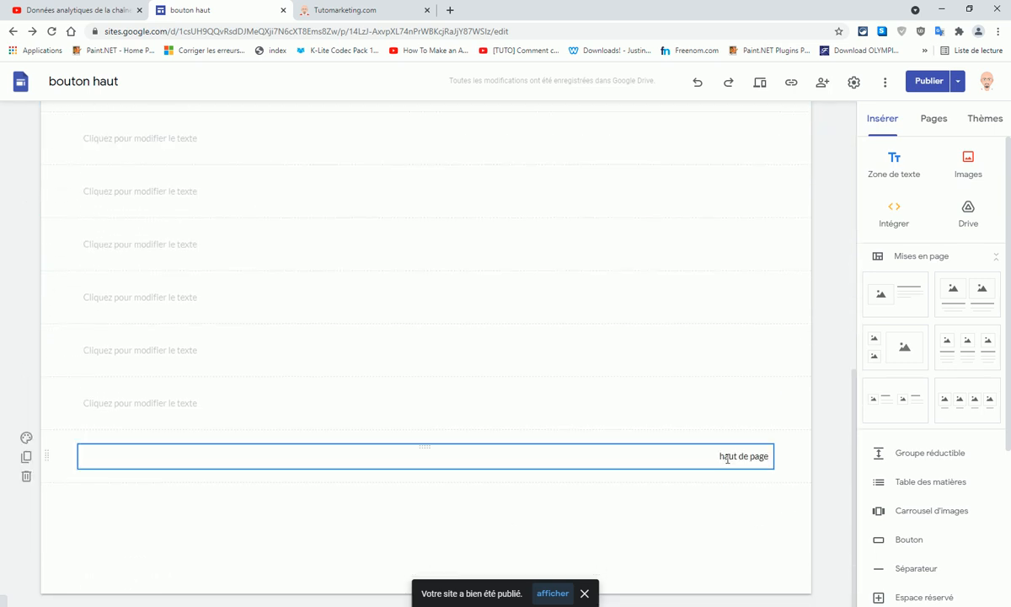
left_click_drag(721, 456, 748, 456)
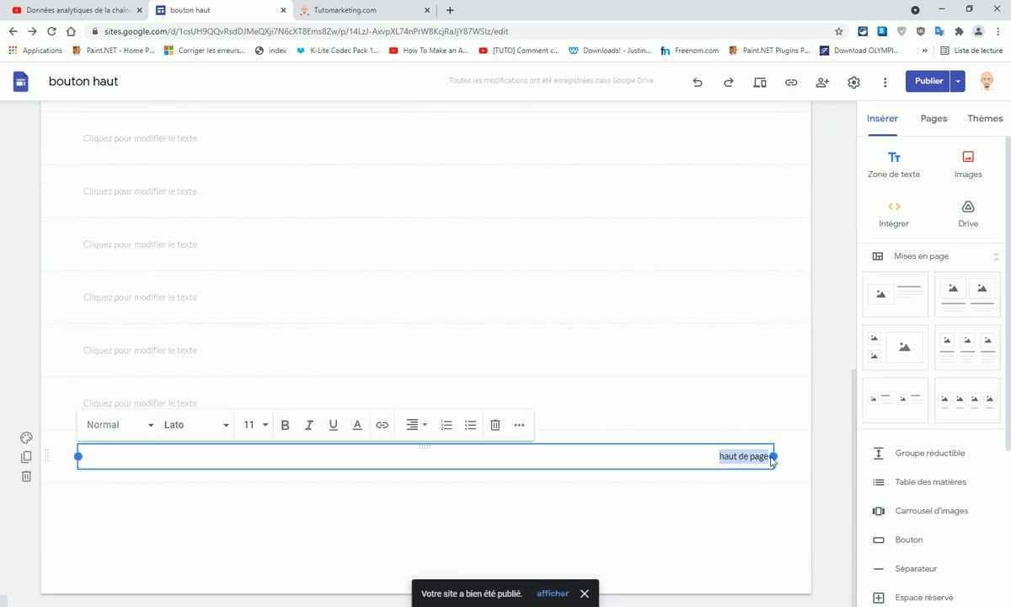
left_click(382, 425)
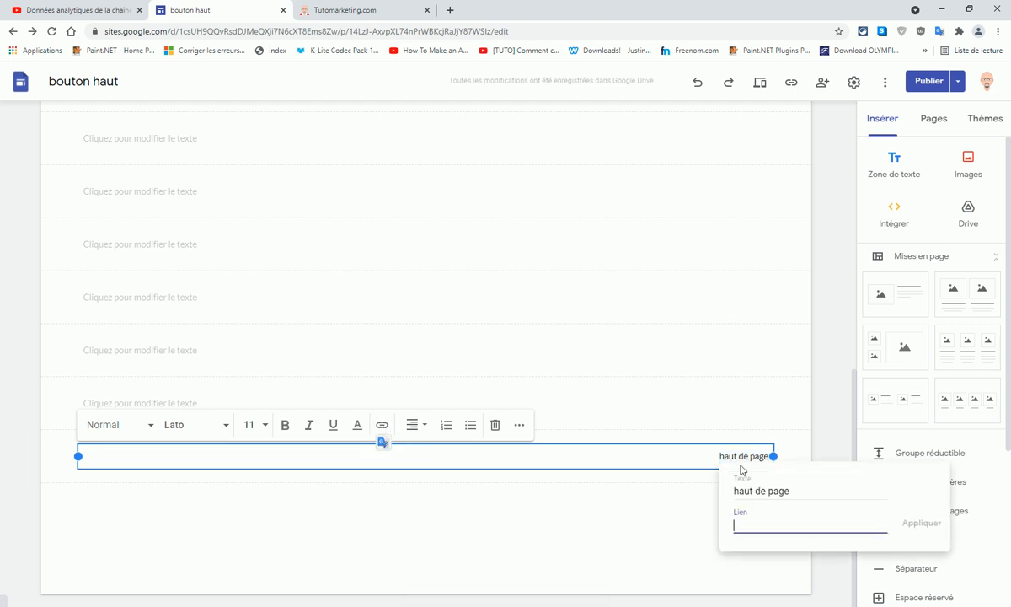
type("#")
right_click(741, 528)
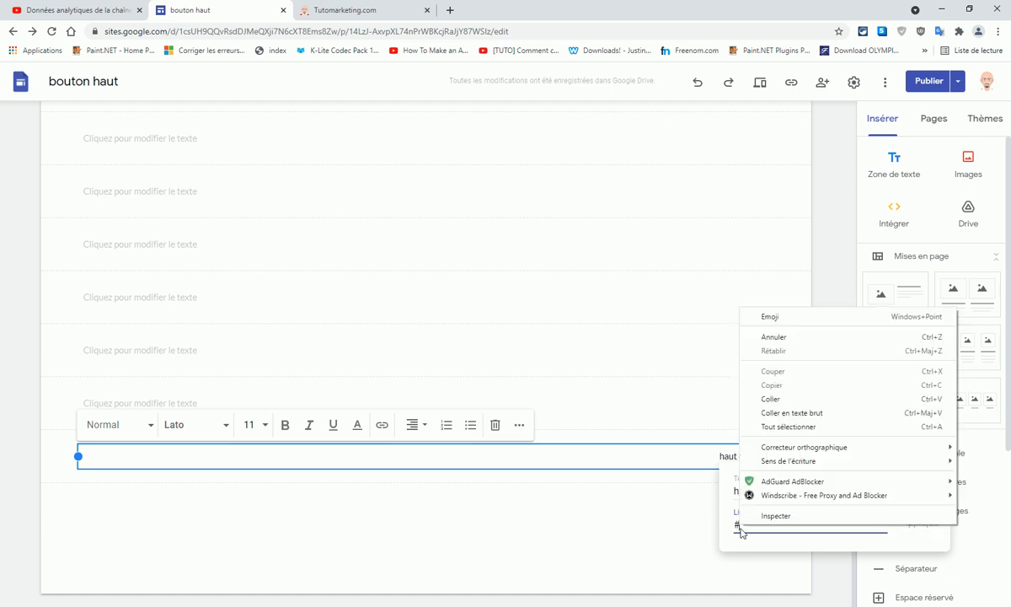
left_click(679, 519)
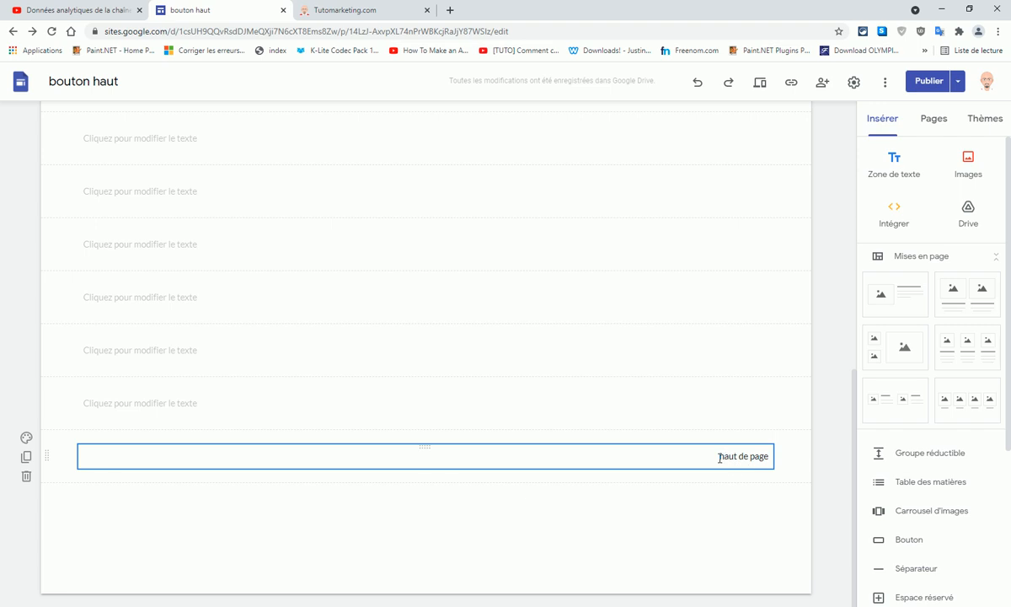
left_click_drag(721, 457, 777, 456)
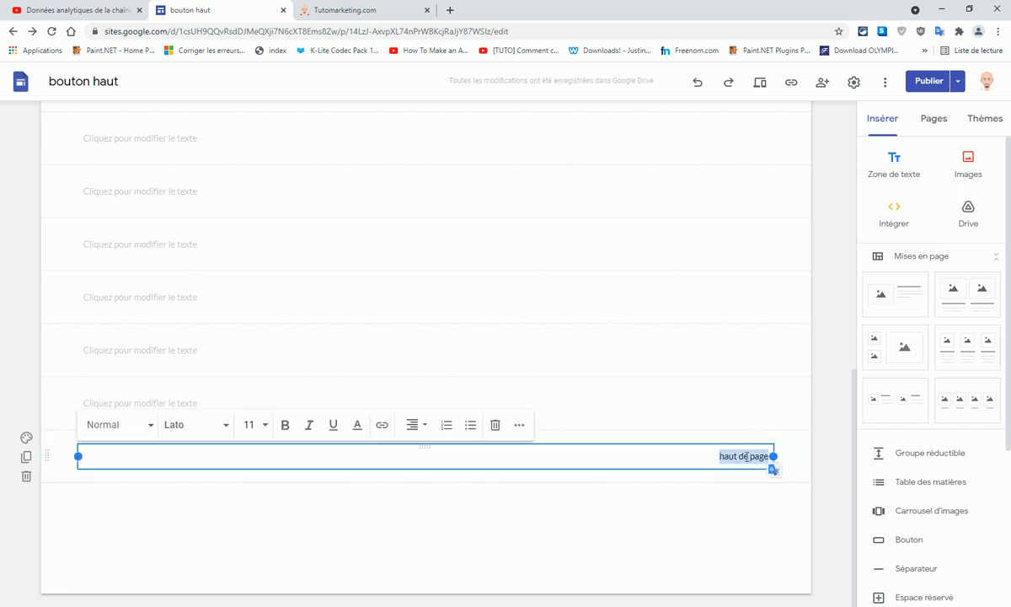
left_click(382, 425)
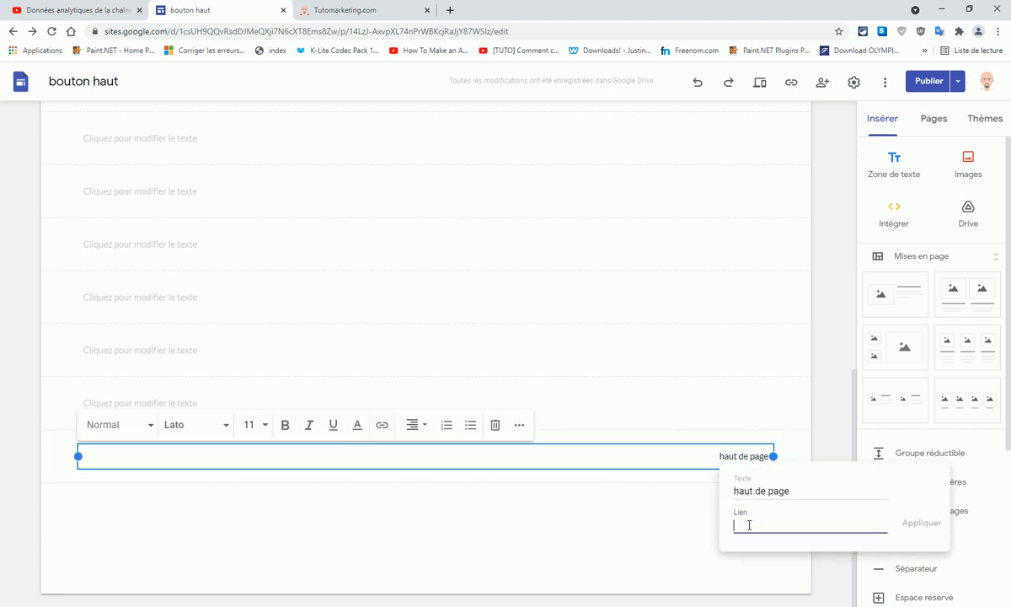
left_click(582, 521)
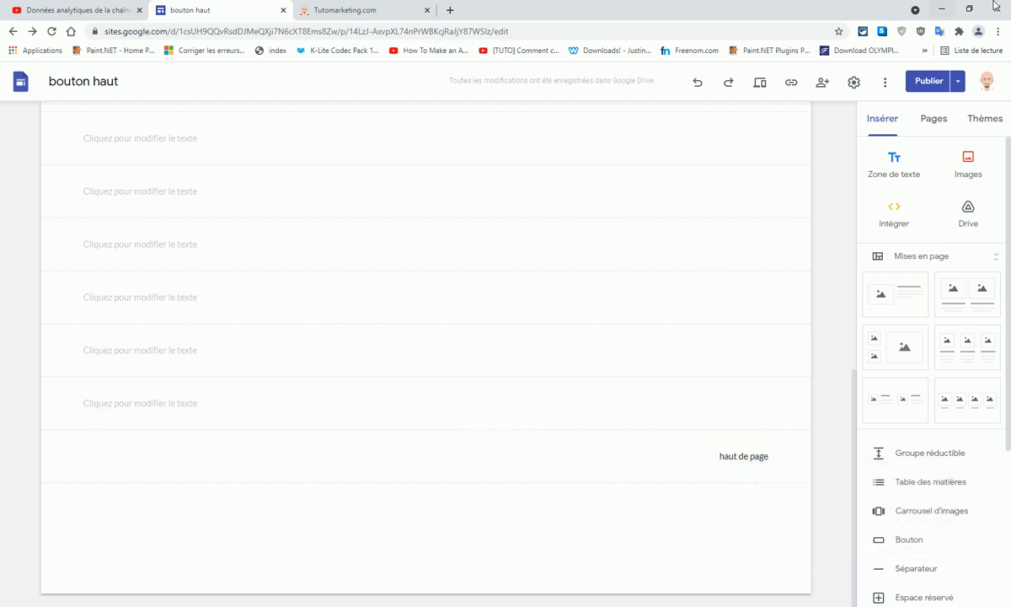
Open the published version of the "bouton haut" site in the browser
left_click(930, 81)
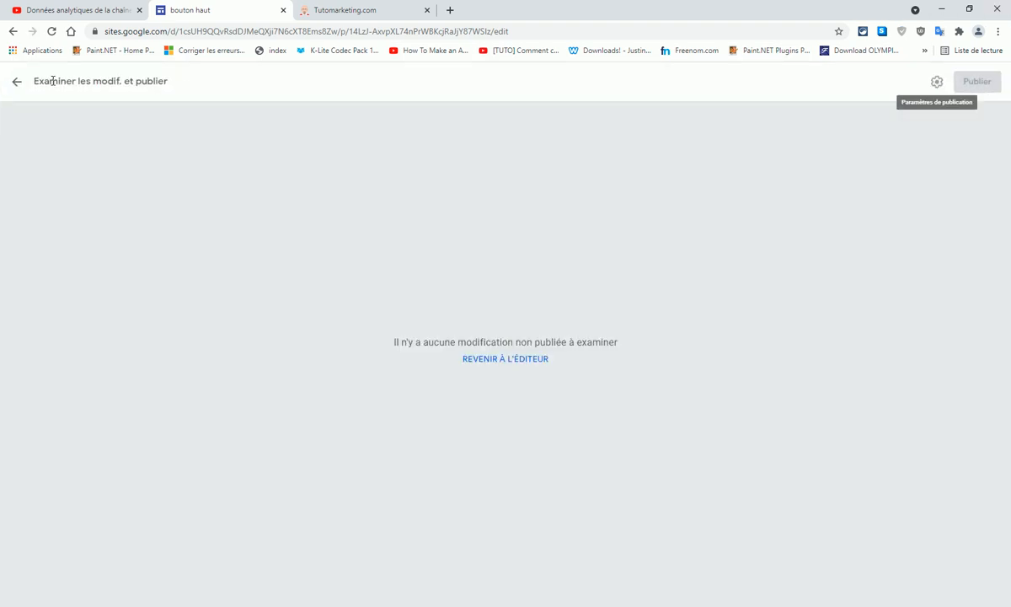
left_click(23, 87)
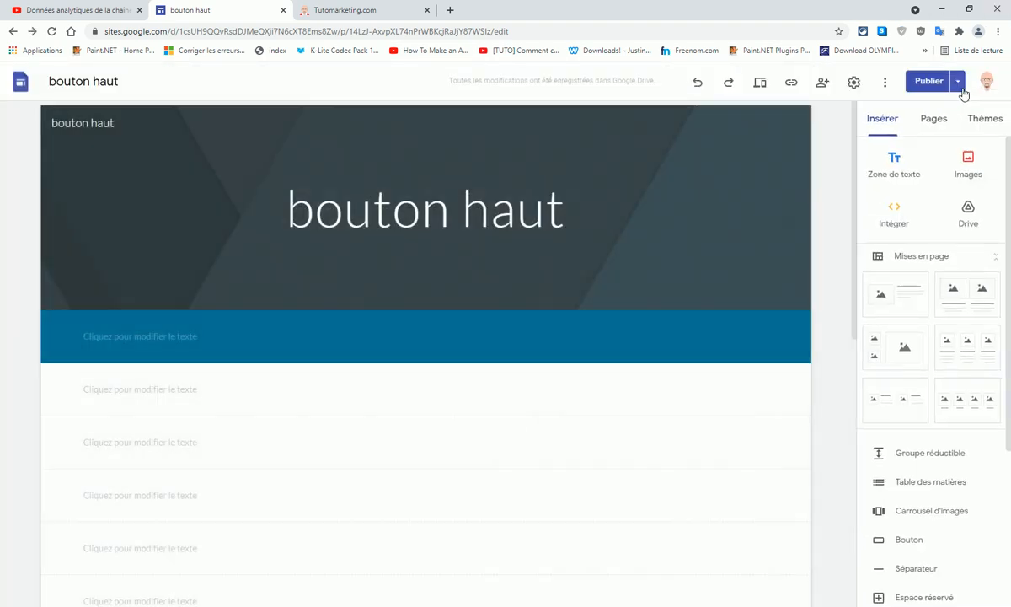
left_click(958, 81)
left_click(860, 145)
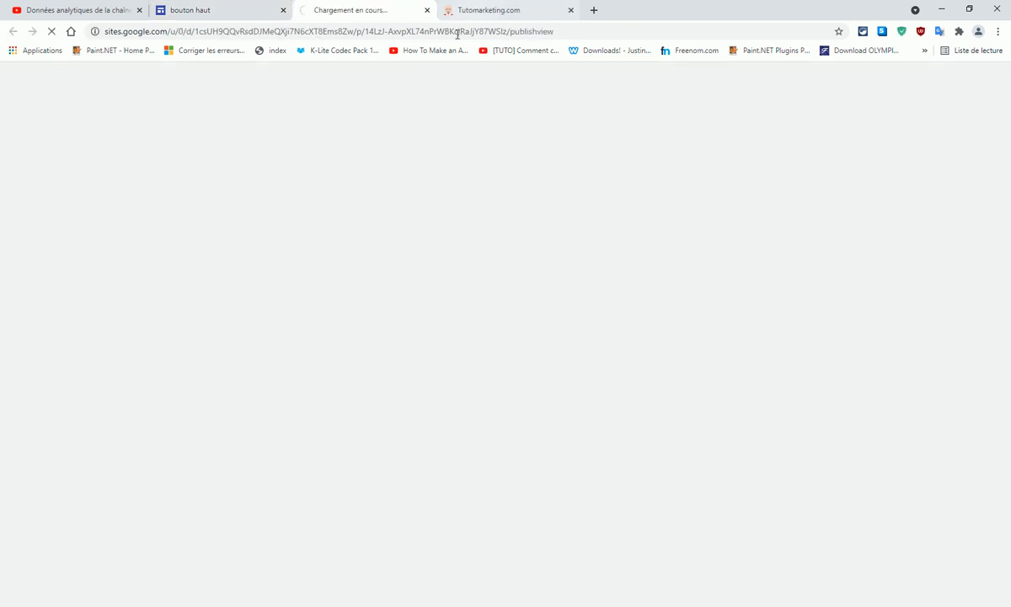
Return to the site editor and duplicate the "Accueil" page under the name "Copie de Accueil"
scroll(603, 398, "down", 5)
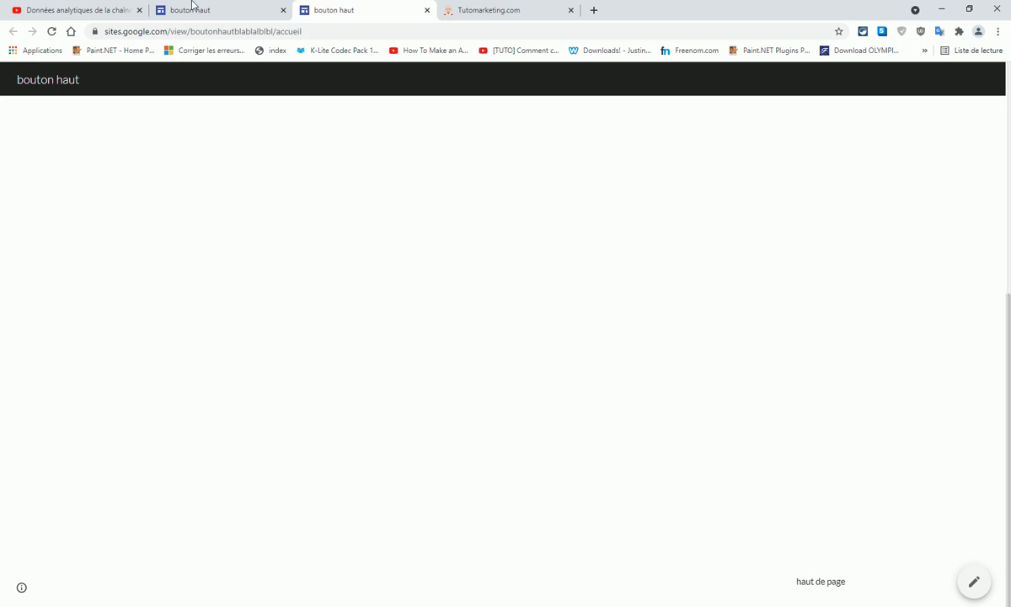
left_click(222, 8)
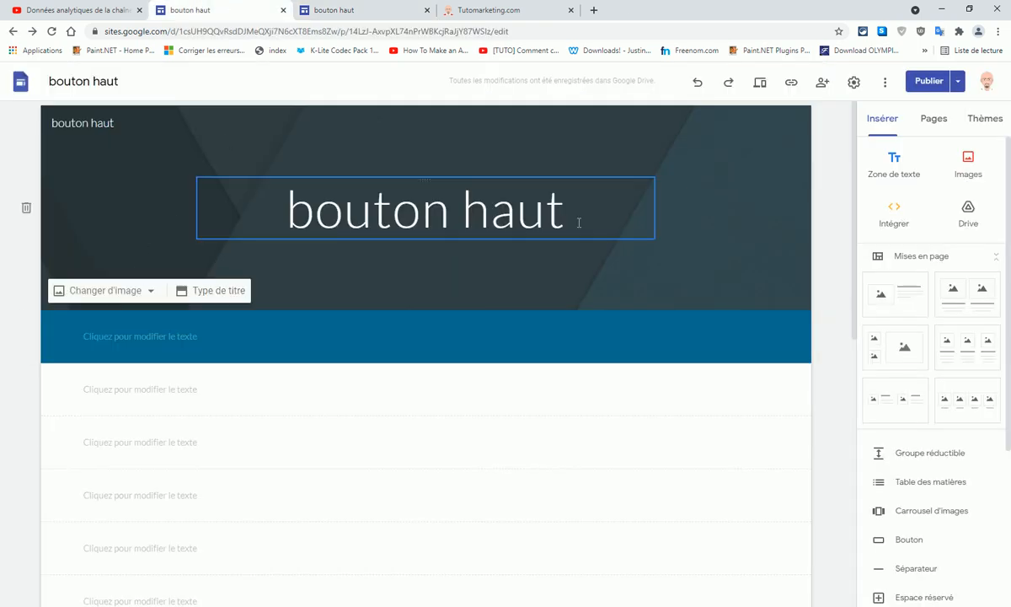
left_click(934, 119)
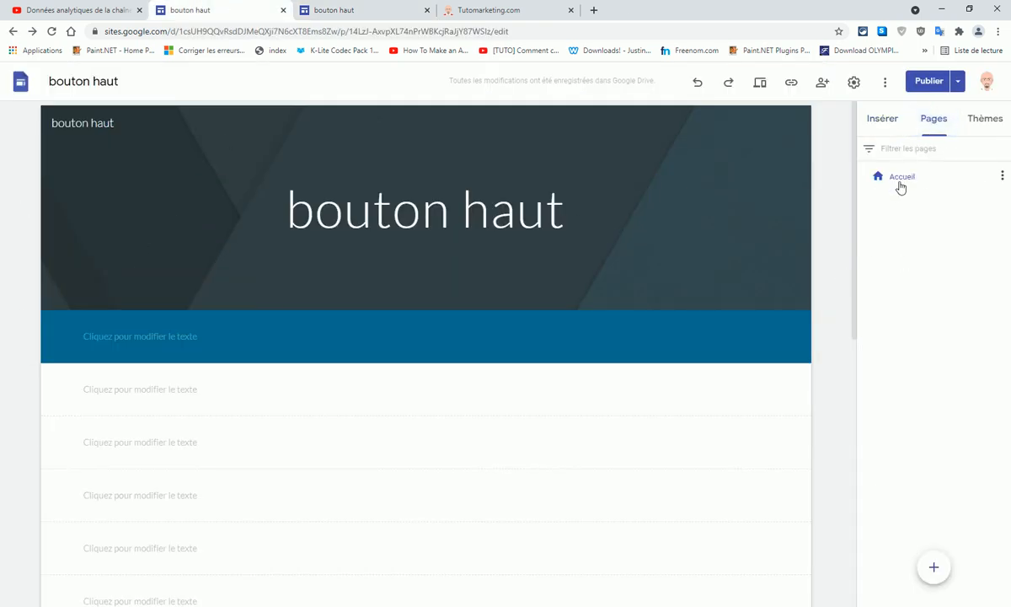
left_click(1001, 177)
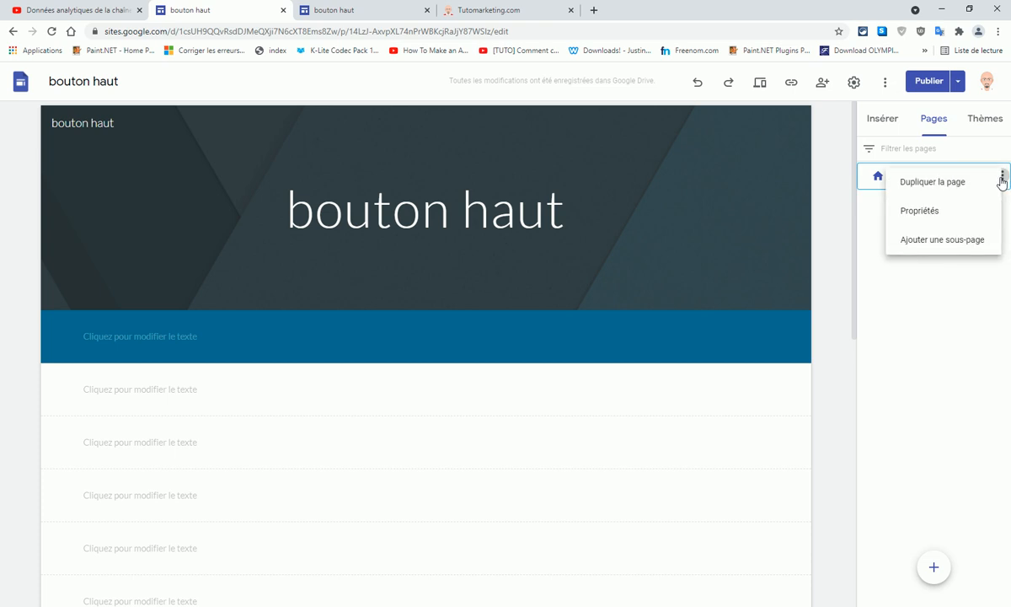
left_click(928, 185)
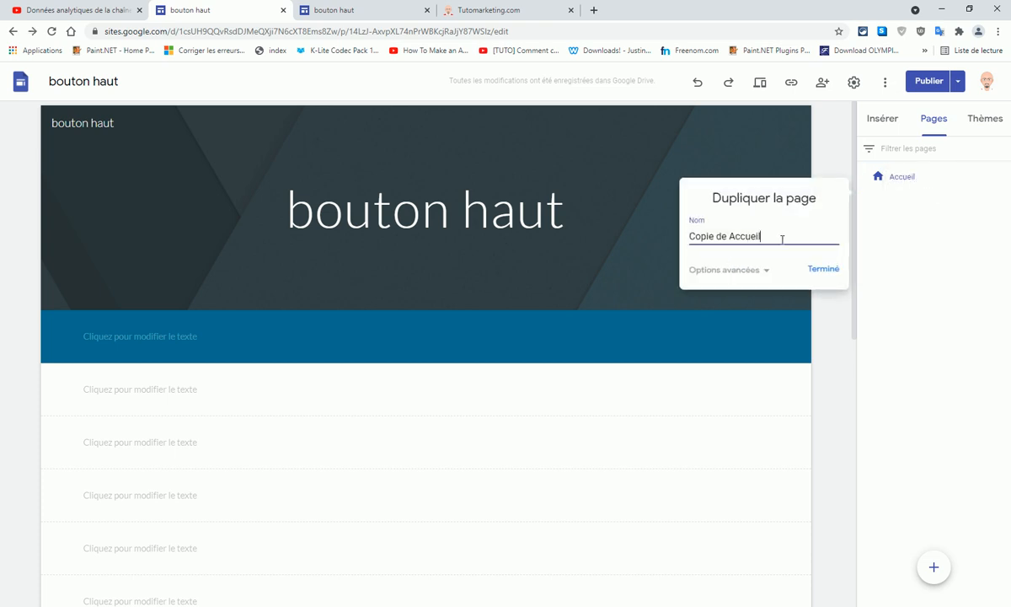
left_click(825, 268)
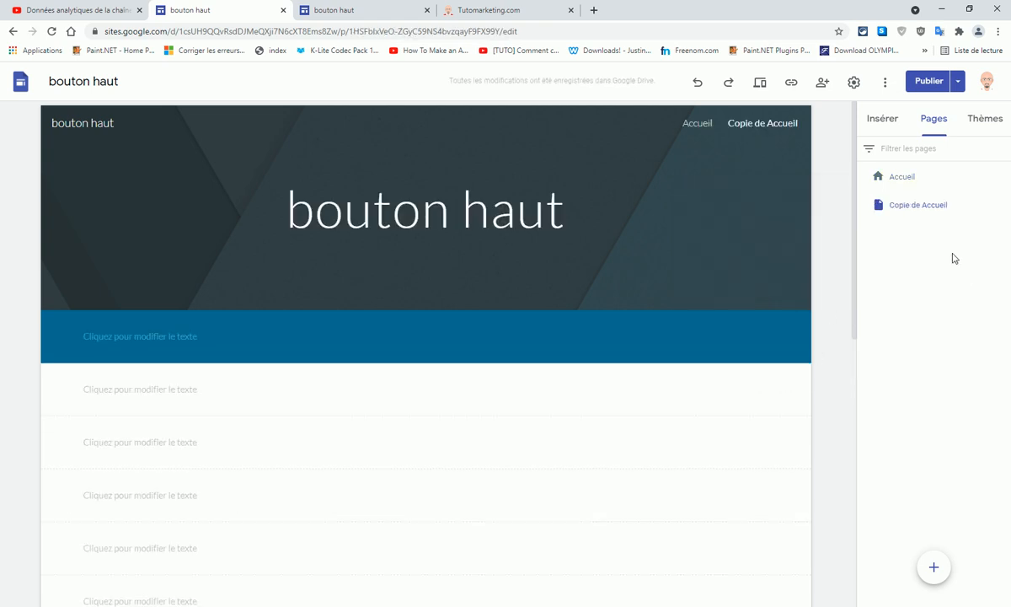
Link the "haut de page" text at the bottom of the "Accueil" page to the "Copie de Accueil" page
scroll(563, 362, "down", 5)
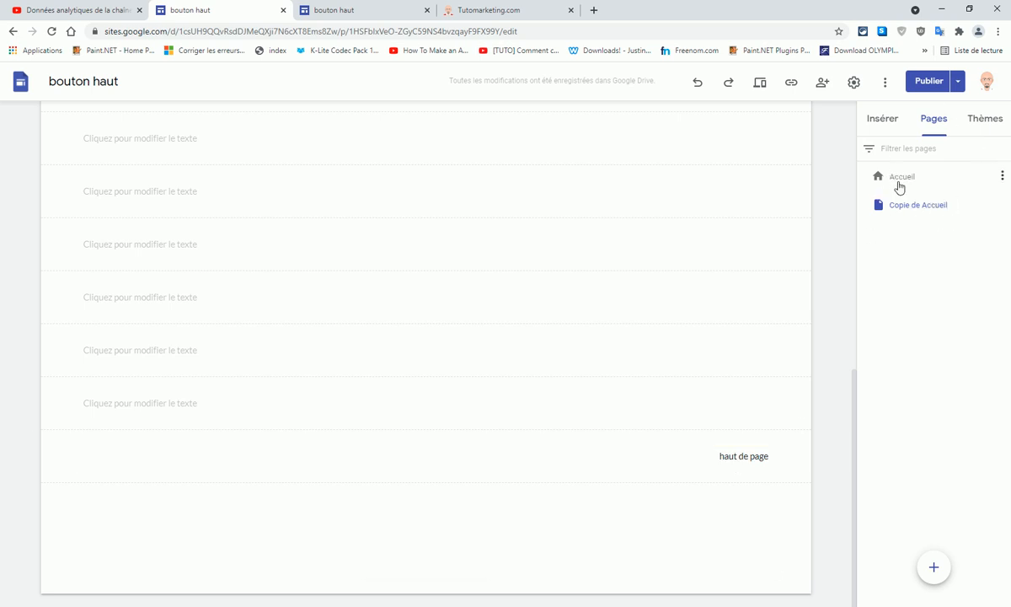
left_click(900, 186)
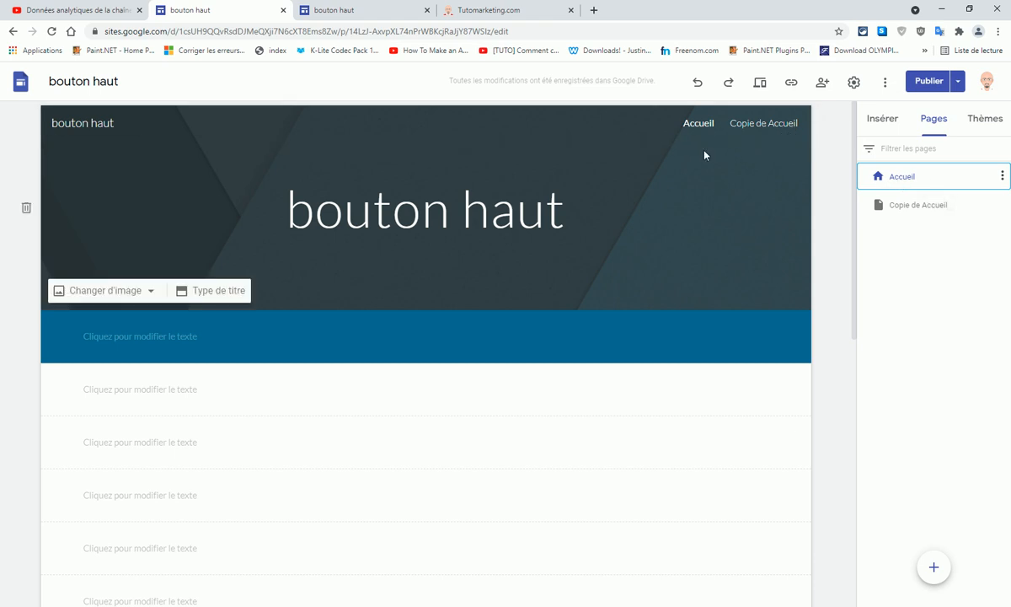
scroll(767, 548, "down", 8)
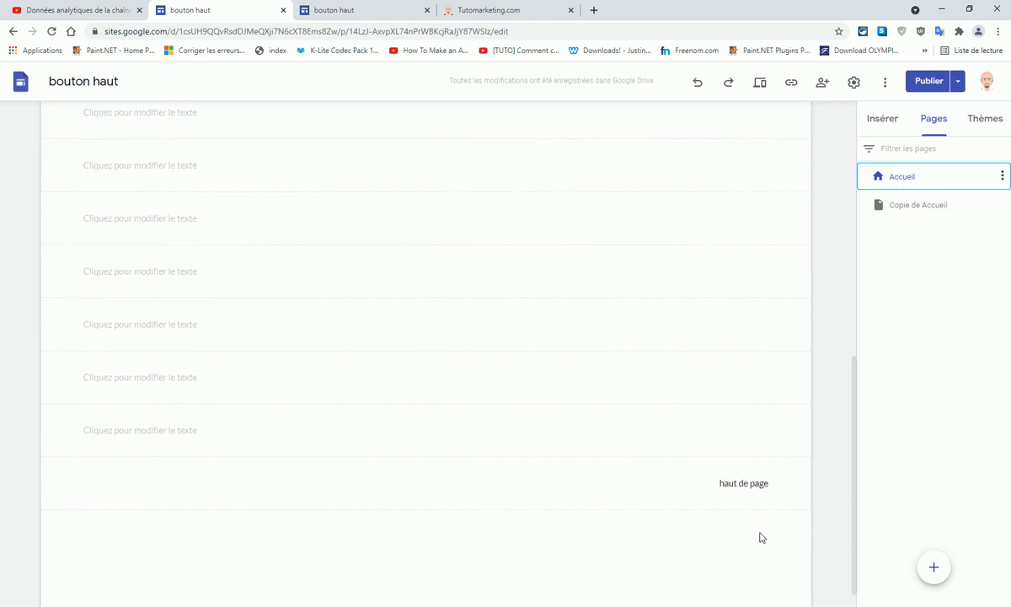
left_click_drag(729, 456, 759, 457)
left_click(716, 457)
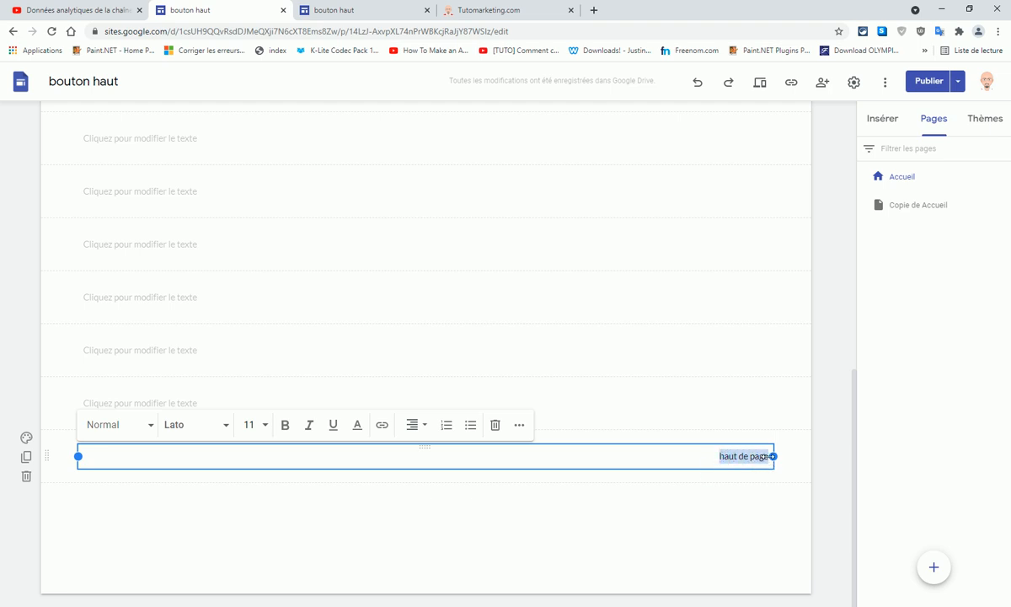
left_click(382, 425)
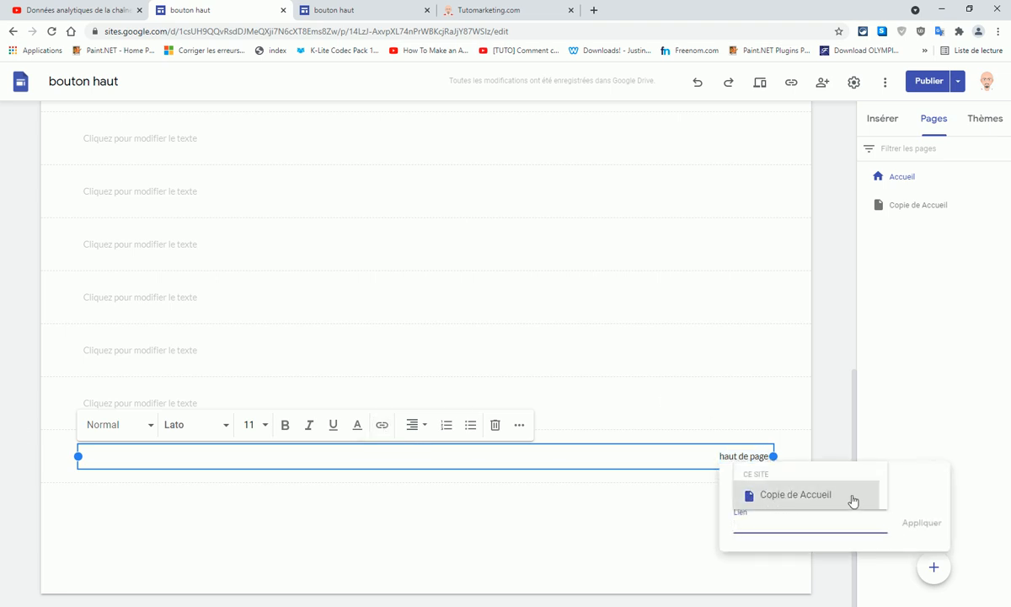
left_click(823, 499)
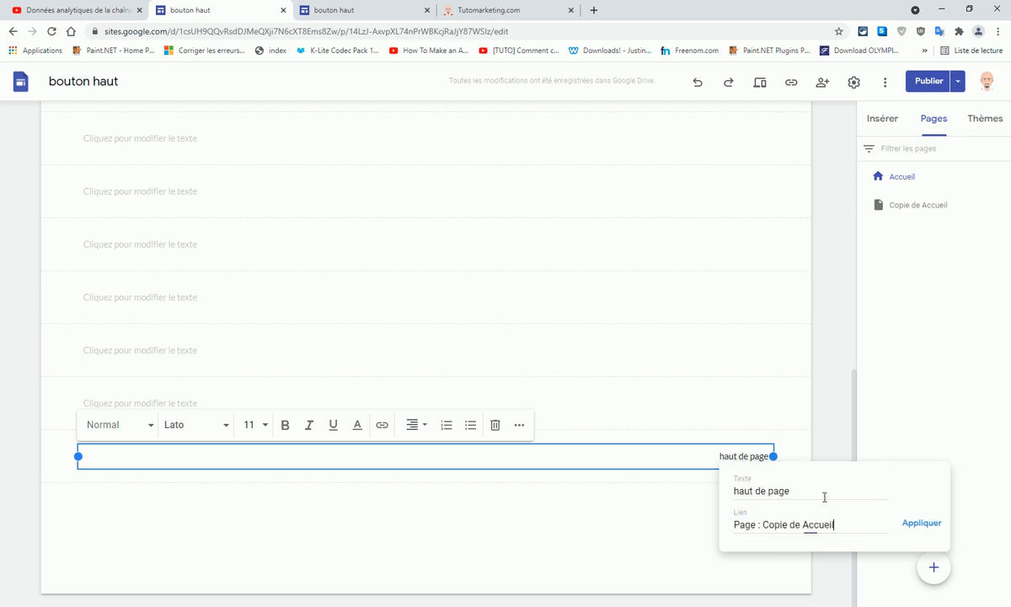
left_click(930, 527)
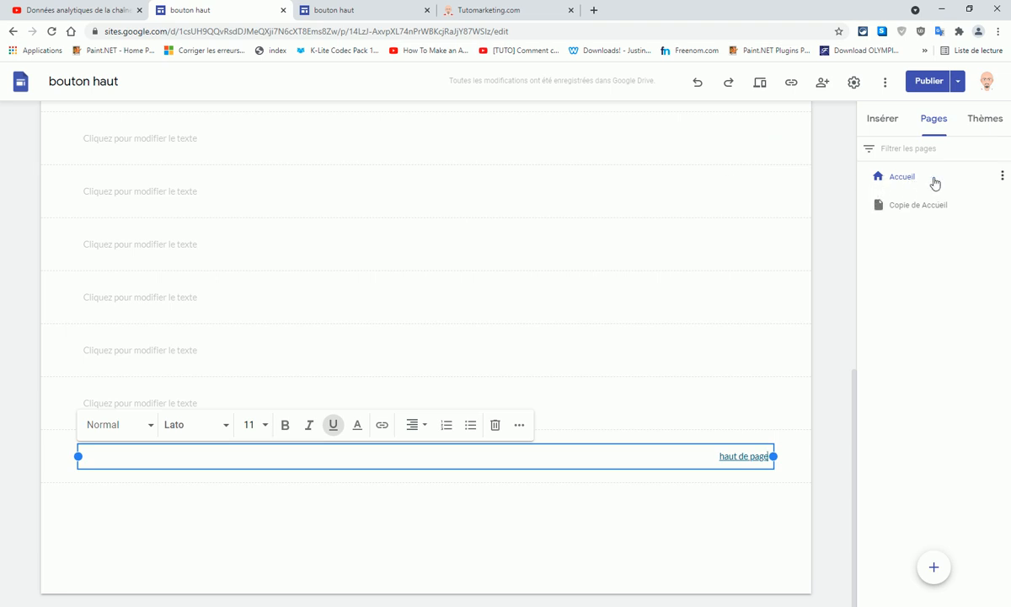
Set the custom path of the "Accueil" home page to "index" in its properties
left_click(1002, 175)
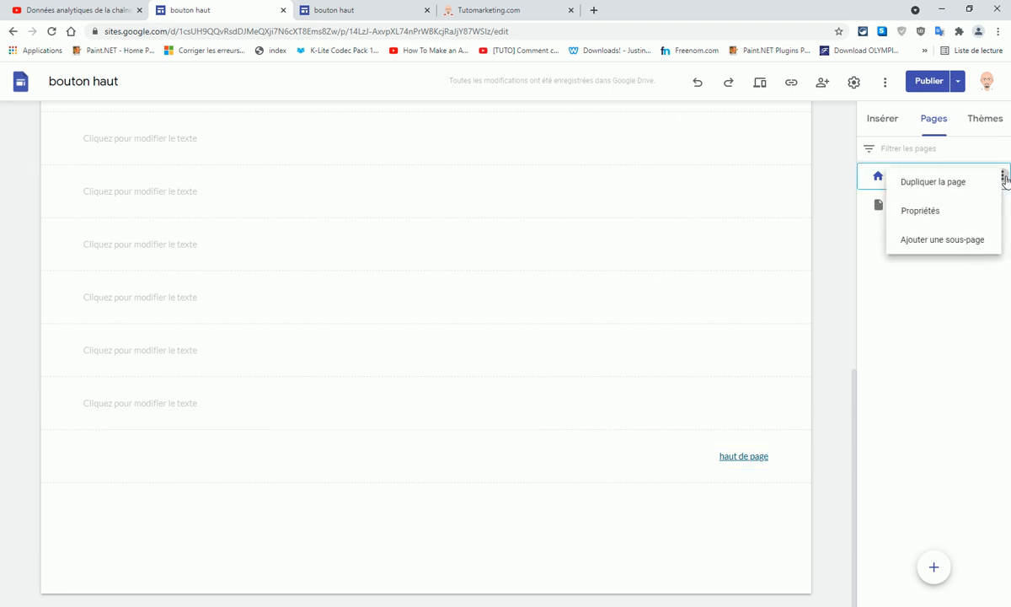
left_click(922, 210)
left_click(712, 256)
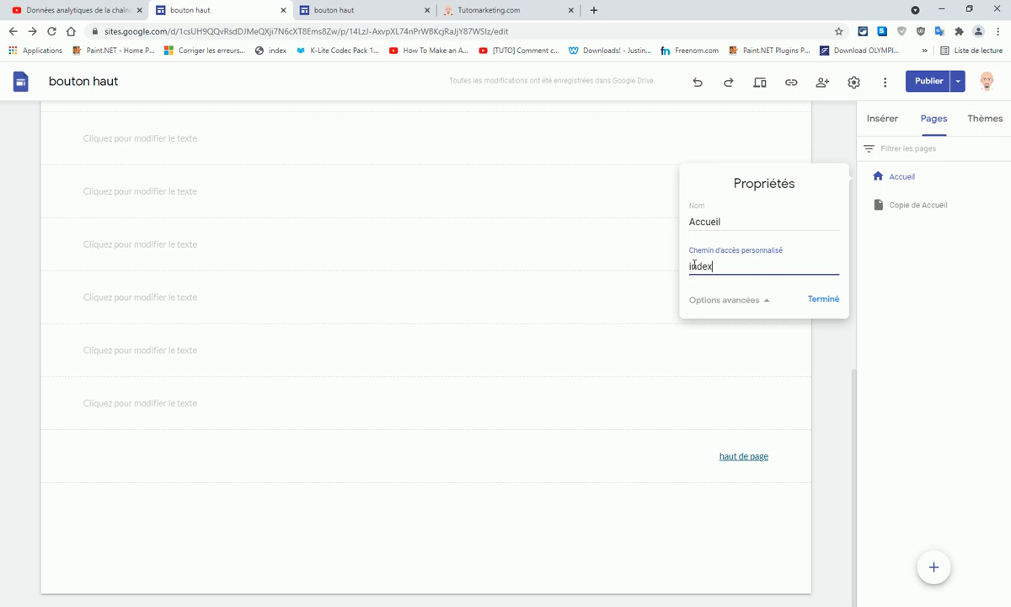
left_click(822, 300)
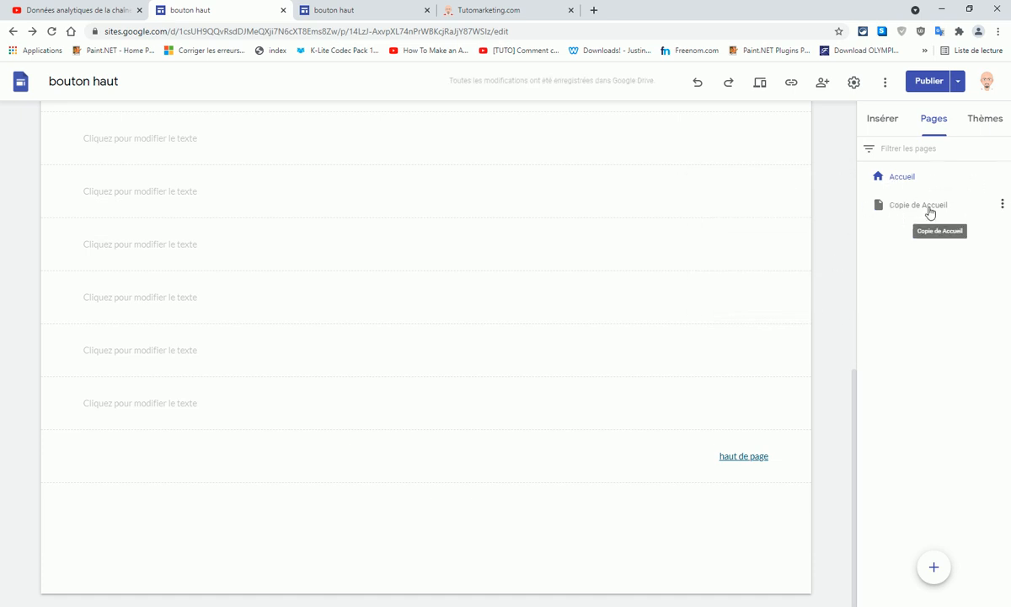
Hide the "Copie de Accueil" page from the site navigation
double_click(1003, 206)
left_click(1003, 205)
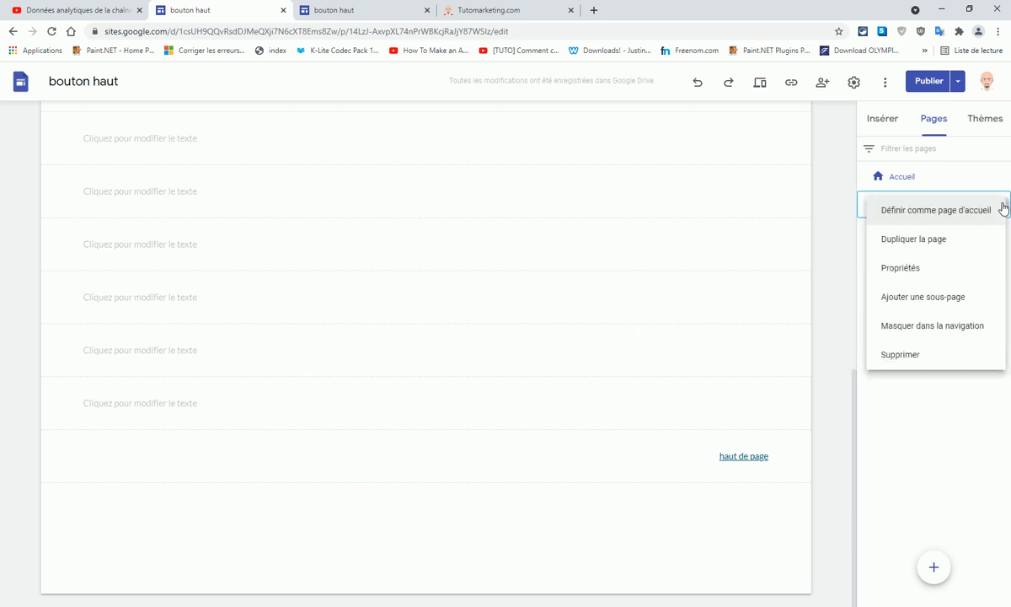
left_click(941, 330)
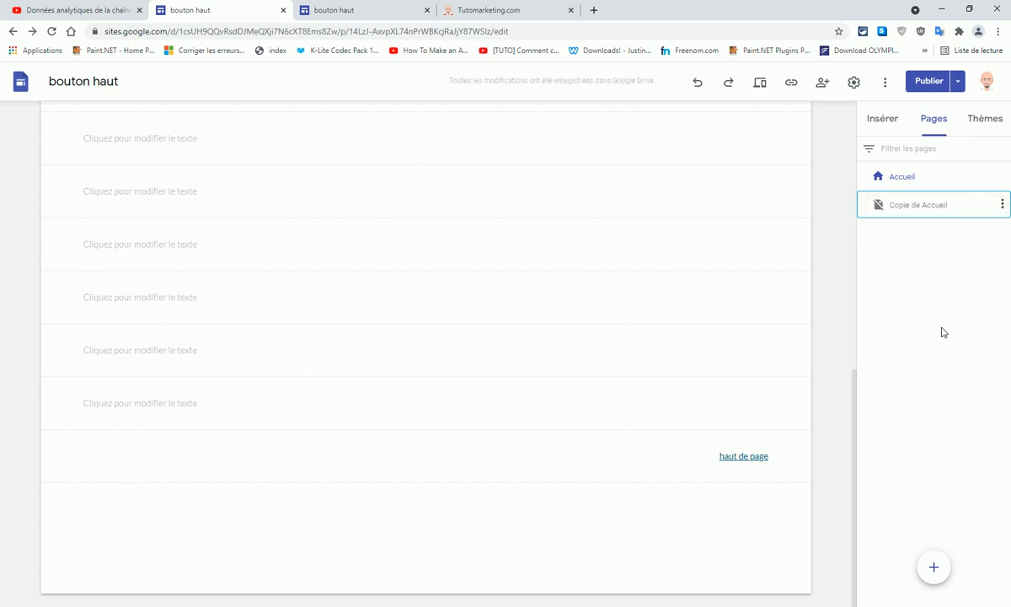
Publish the site changes and replace the old published-site tab with a freshly opened published version
left_click(930, 82)
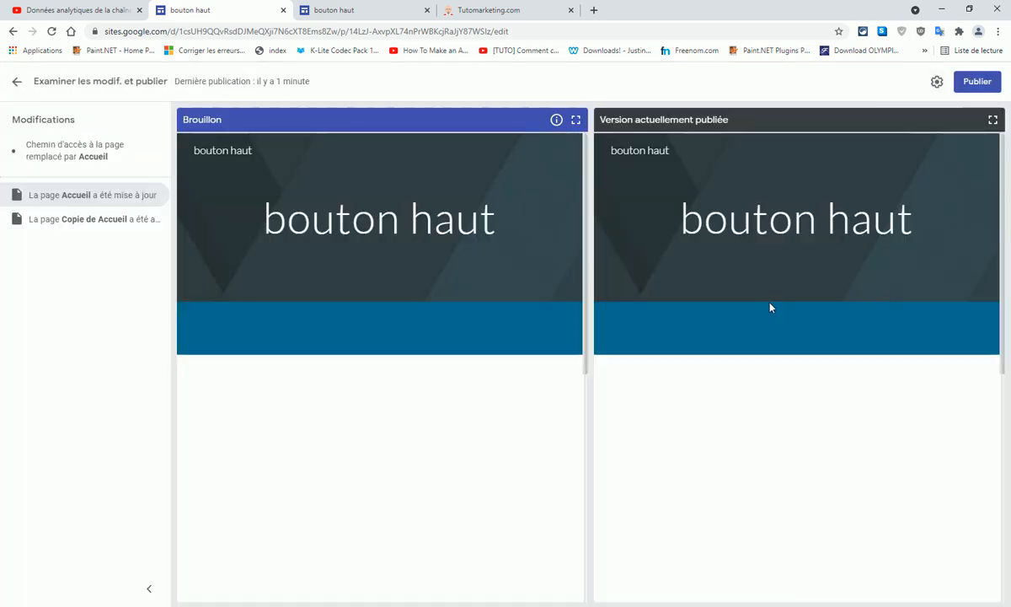
left_click(978, 84)
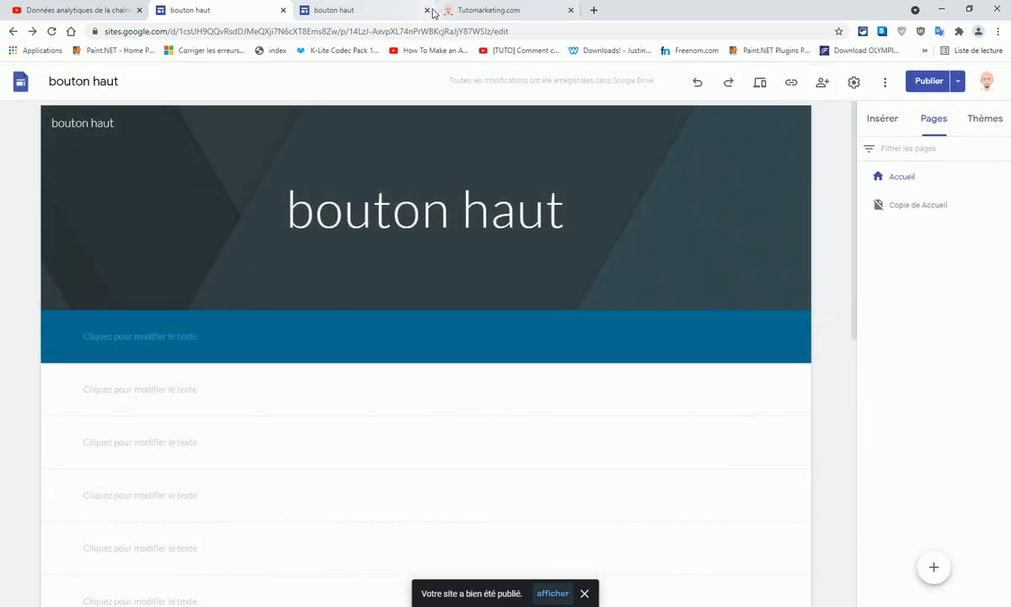
left_click(427, 10)
left_click(959, 83)
left_click(888, 147)
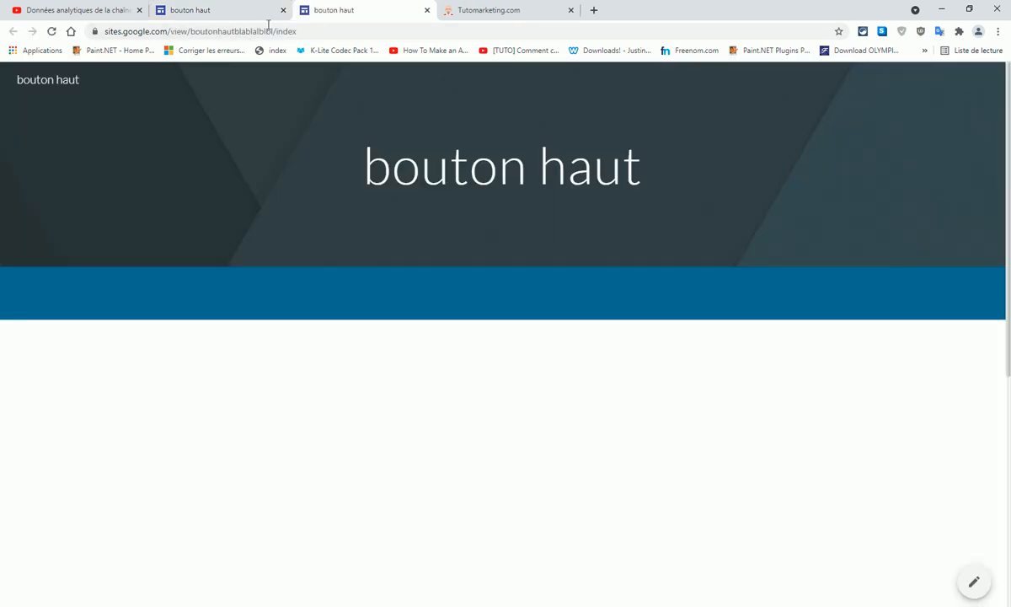
Follow the "haut de page" link at the bottom of the published page to test it
scroll(536, 318, "down", 5)
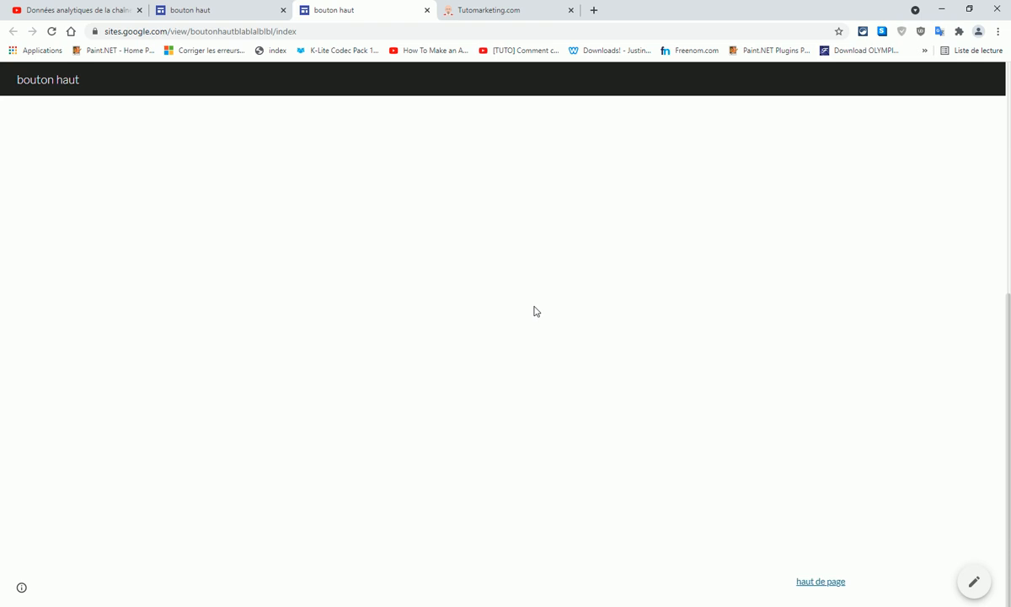
left_click(822, 587)
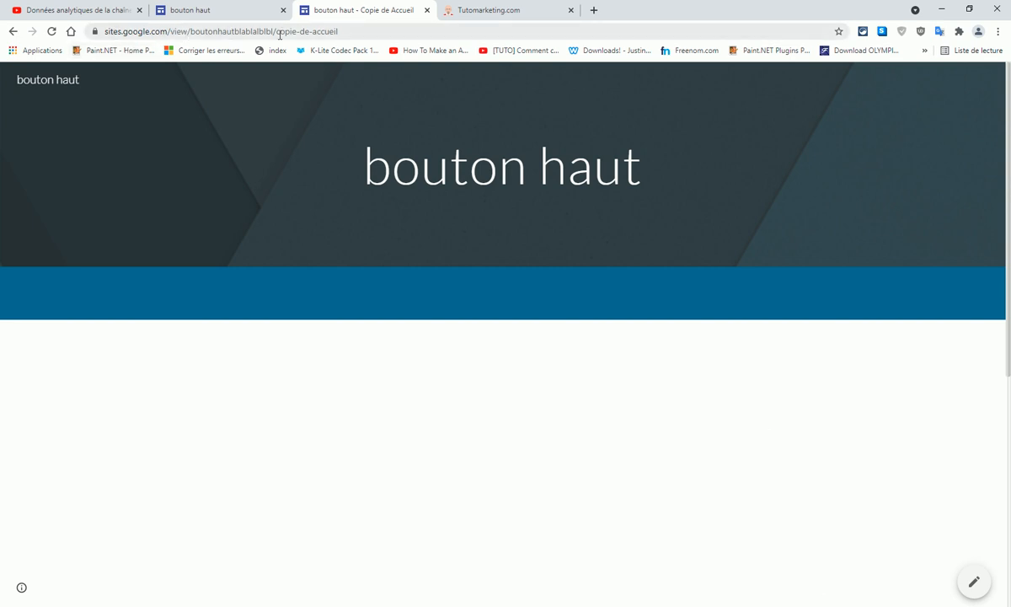
Return to the editor and try to set the custom path of "Copie de Accueil" to "index"
left_click(256, 19)
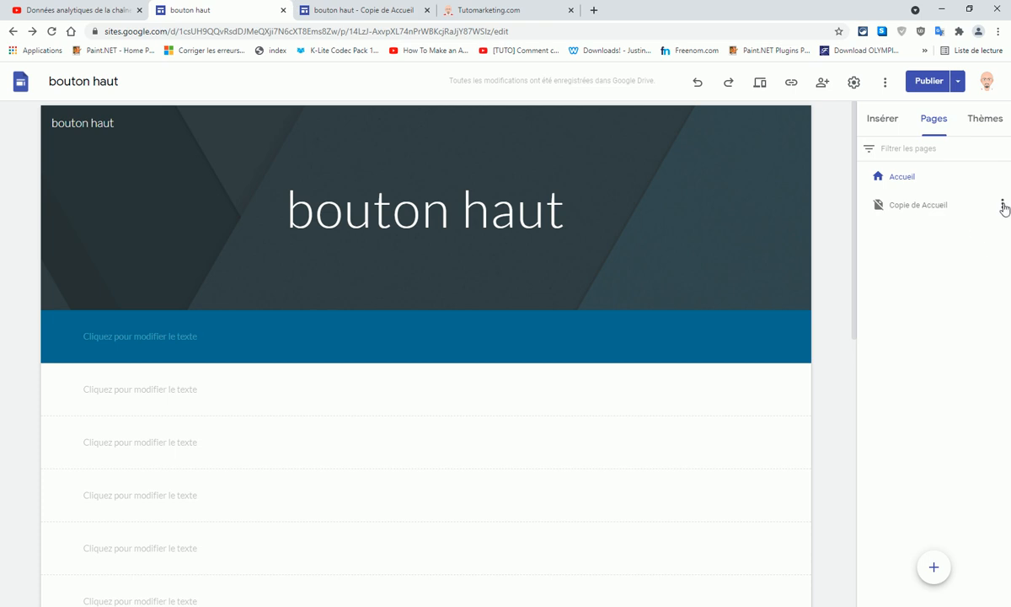
left_click(1002, 206)
left_click(925, 280)
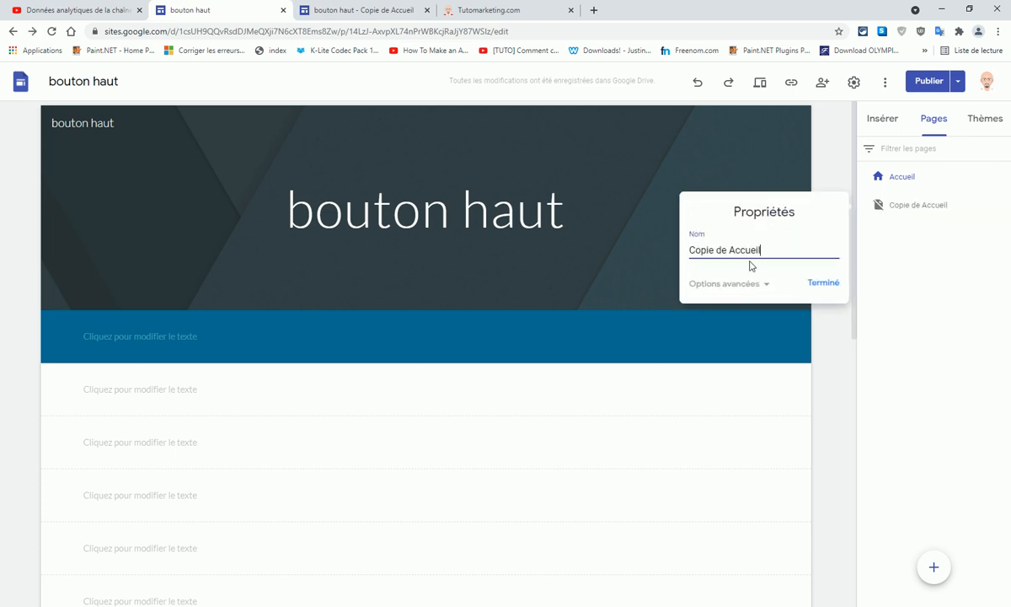
left_click(764, 285)
type("index")
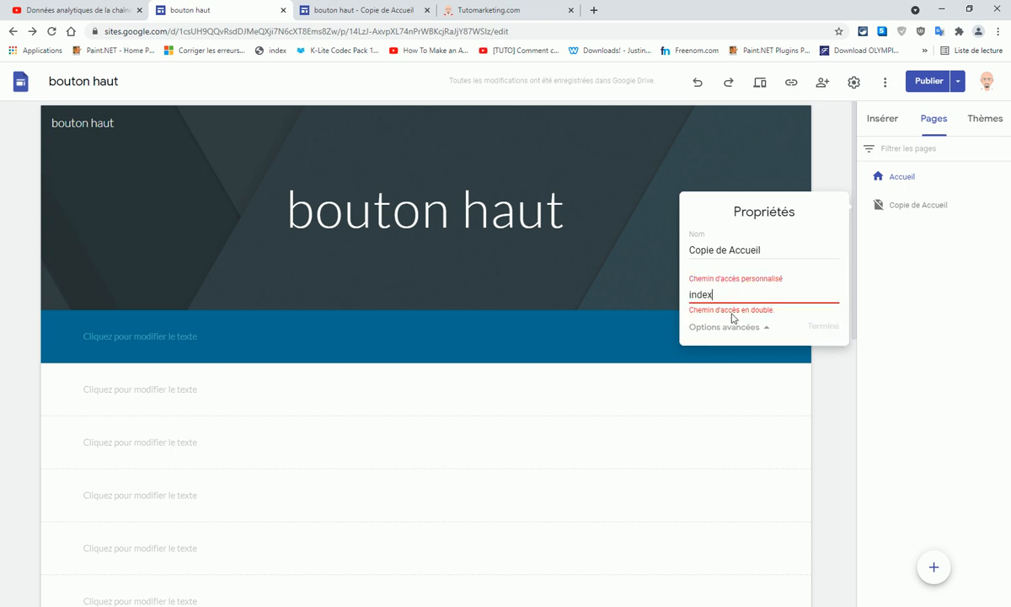
Rename the hidden "Copie de Accueil" page to "Accueil" and clear its custom path
left_click(784, 251)
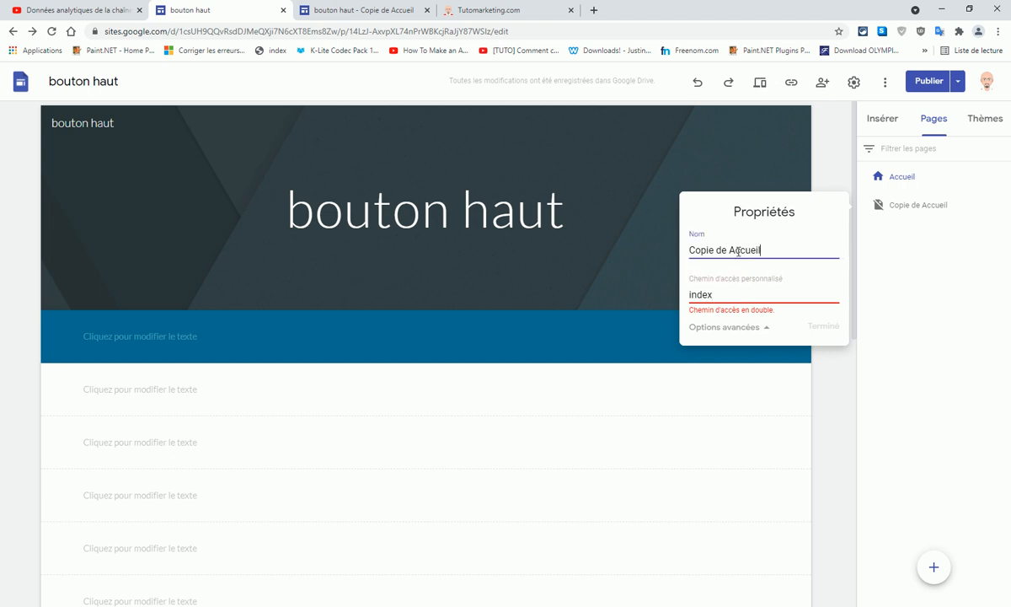
left_click_drag(730, 250, 684, 239)
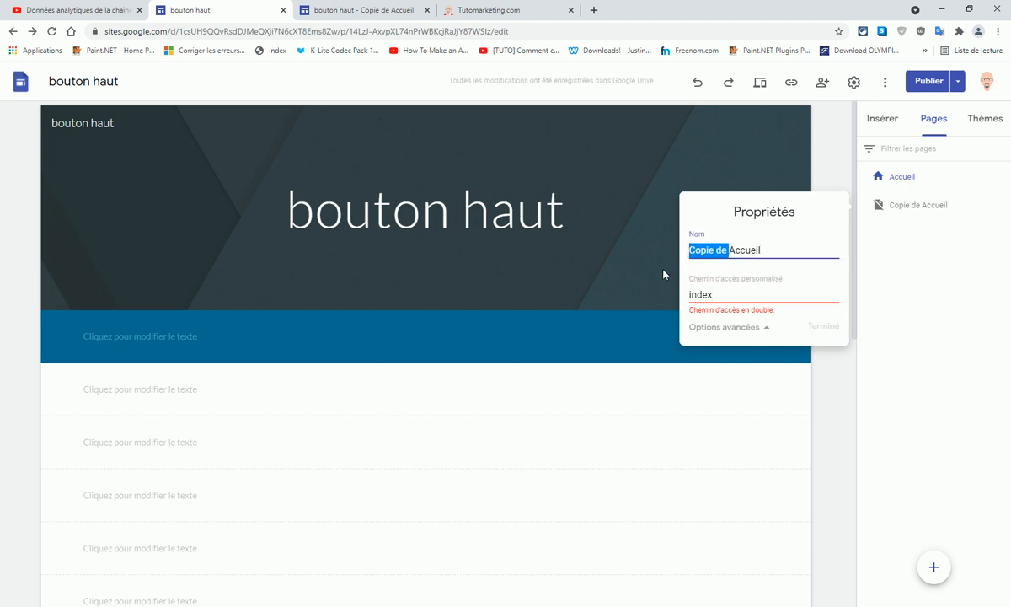
key("BackSpace")
left_click(722, 305)
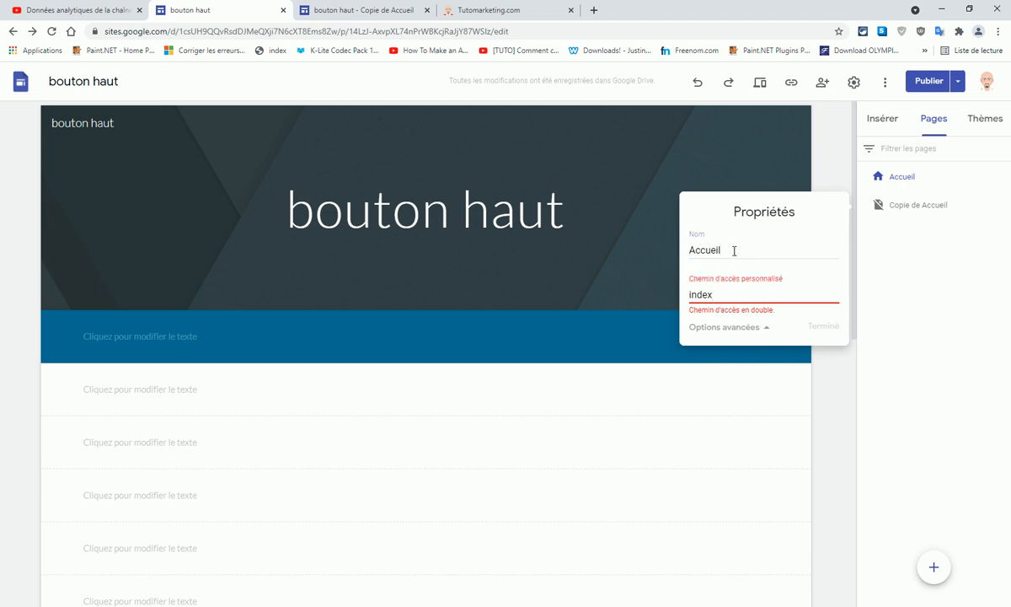
left_click_drag(723, 291, 660, 305)
key("BackSpace")
left_click(827, 328)
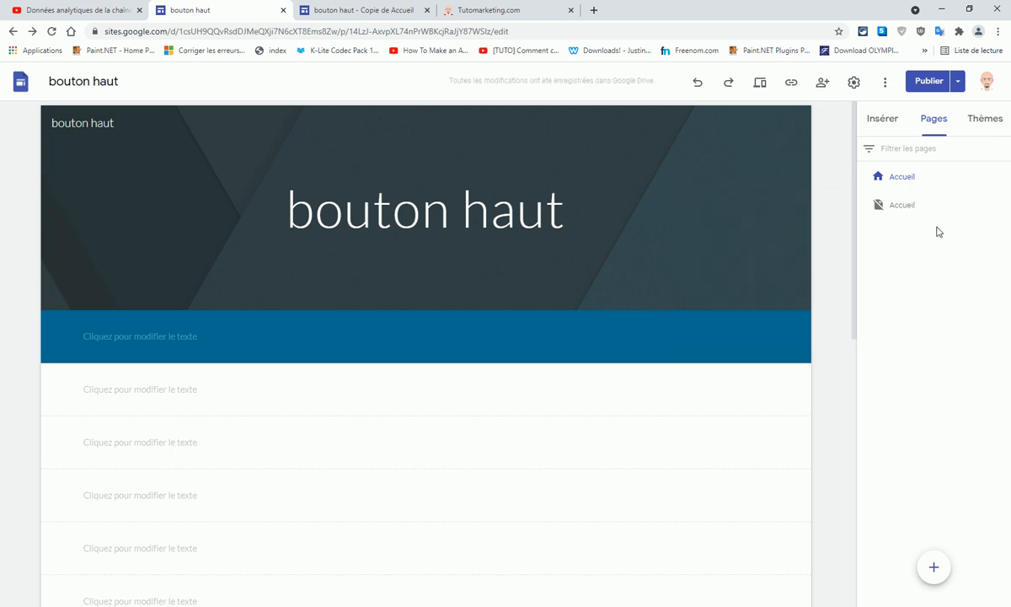
Publish the renamed page's changes and close the outdated published-site tab
left_click(928, 84)
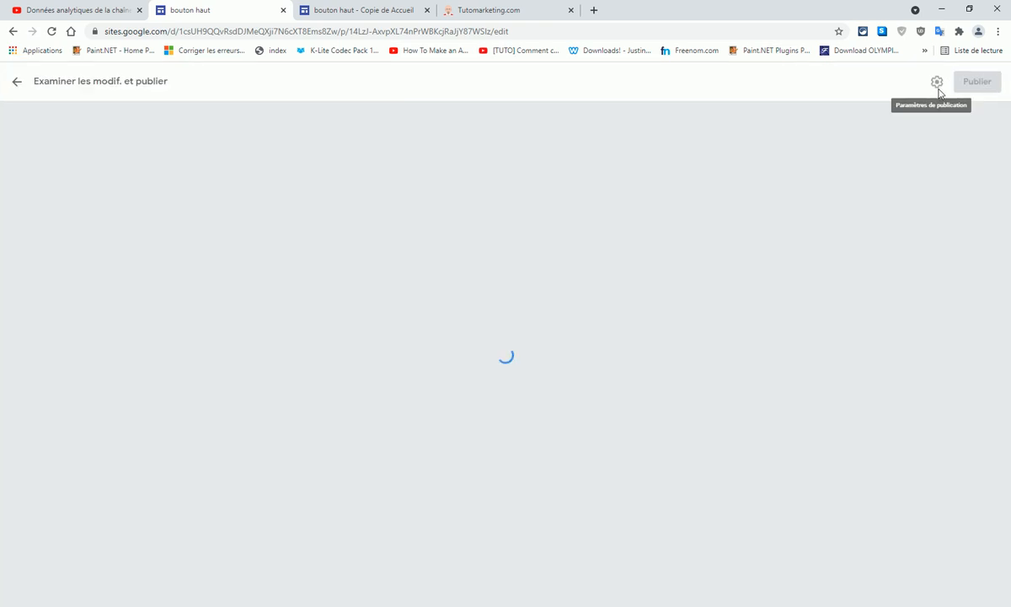
left_click(969, 84)
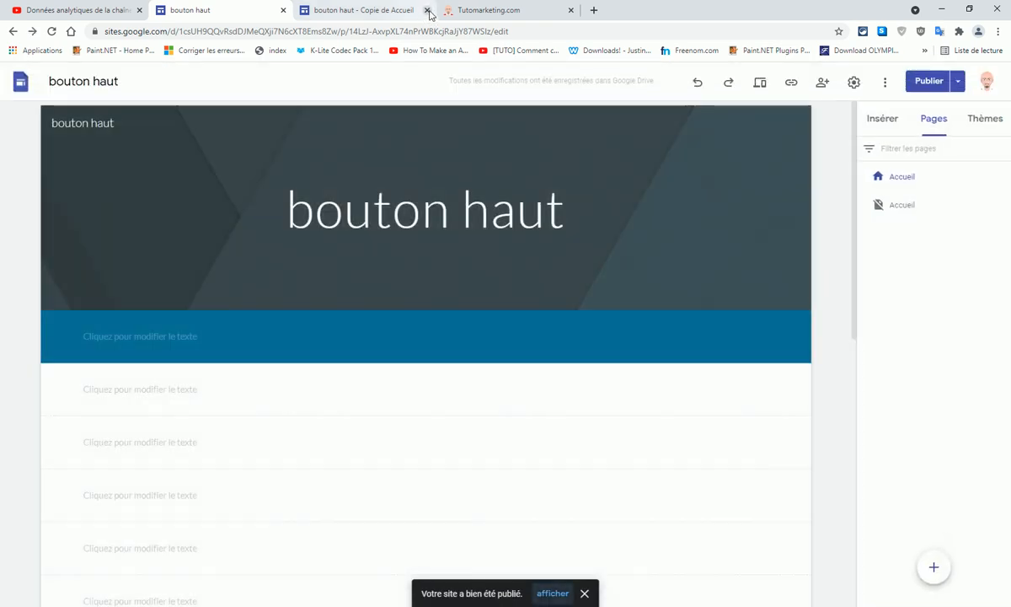
left_click(426, 10)
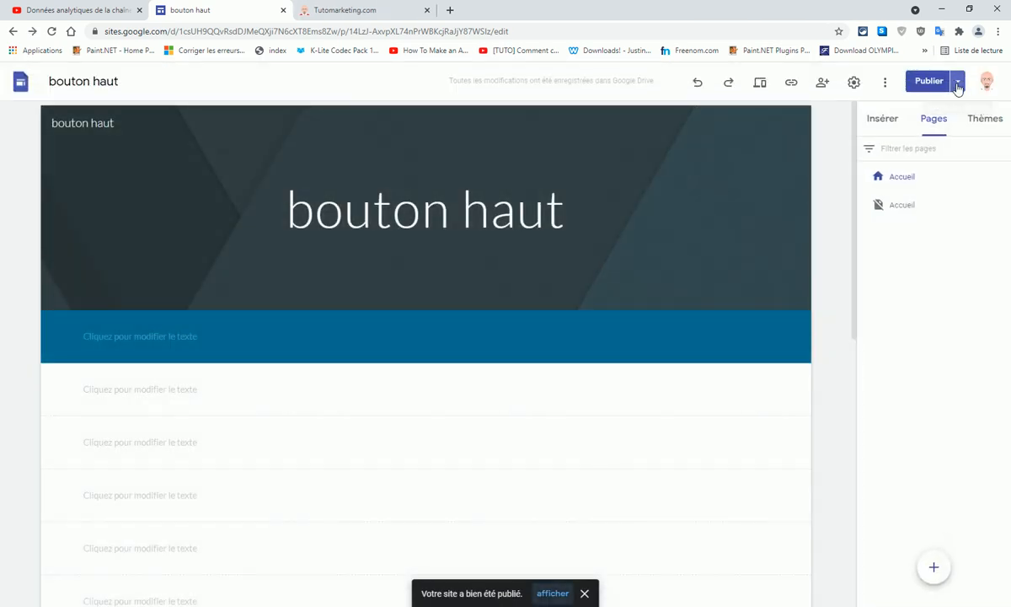
Set the "haut de page" link at the bottom of the home page to size 14 and bright blue
scroll(693, 409, "down", 6)
left_click(721, 462)
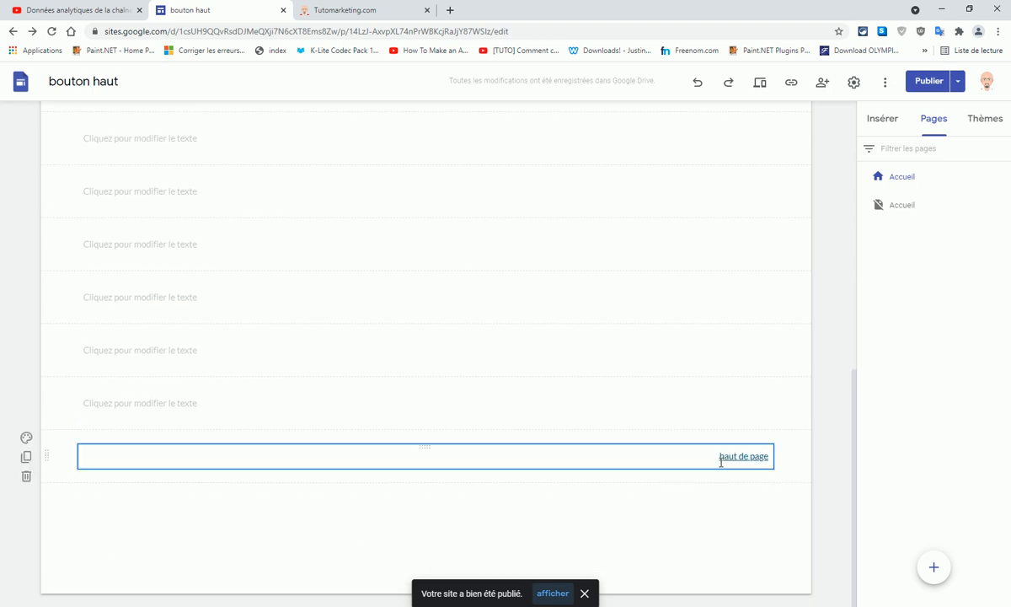
left_click_drag(719, 458, 767, 467)
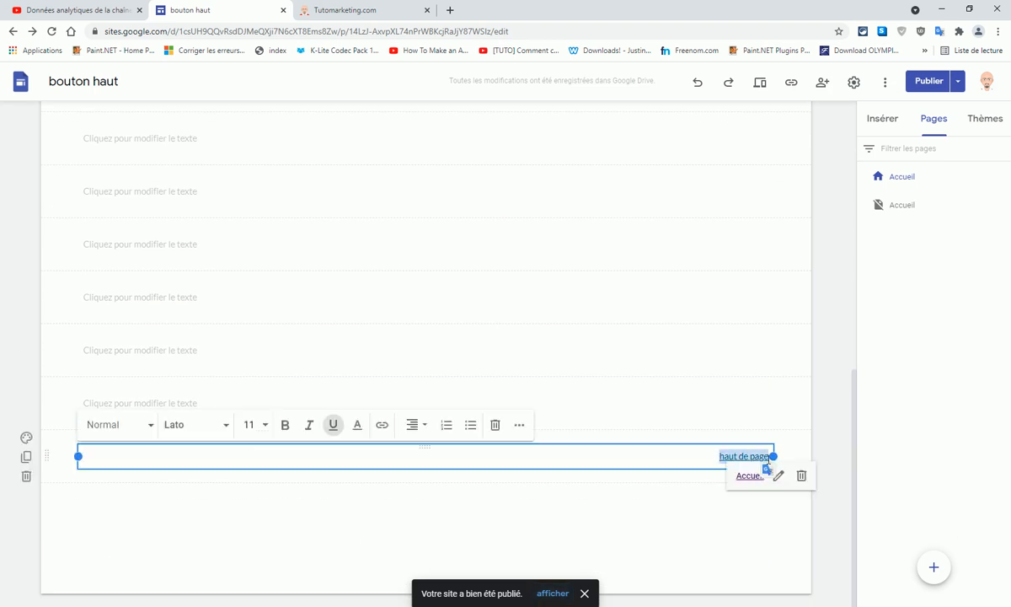
left_click(263, 426)
left_click(262, 602)
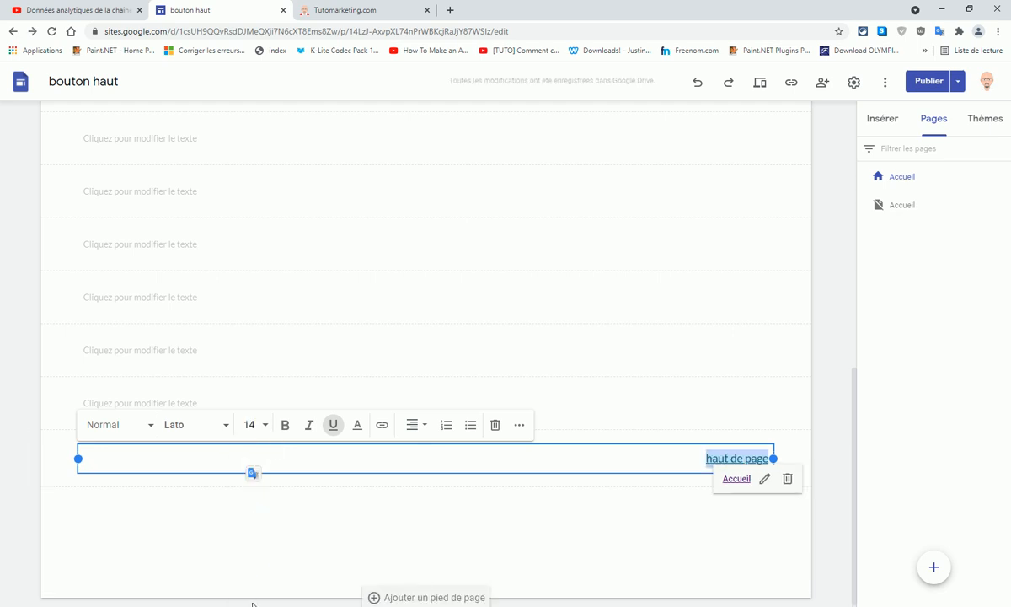
left_click(358, 426)
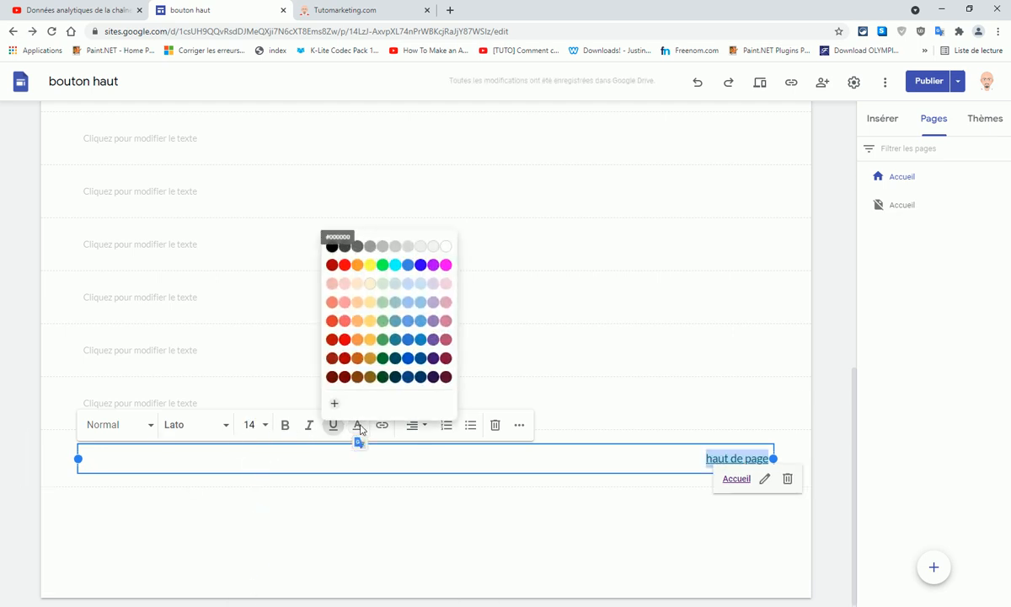
left_click(423, 267)
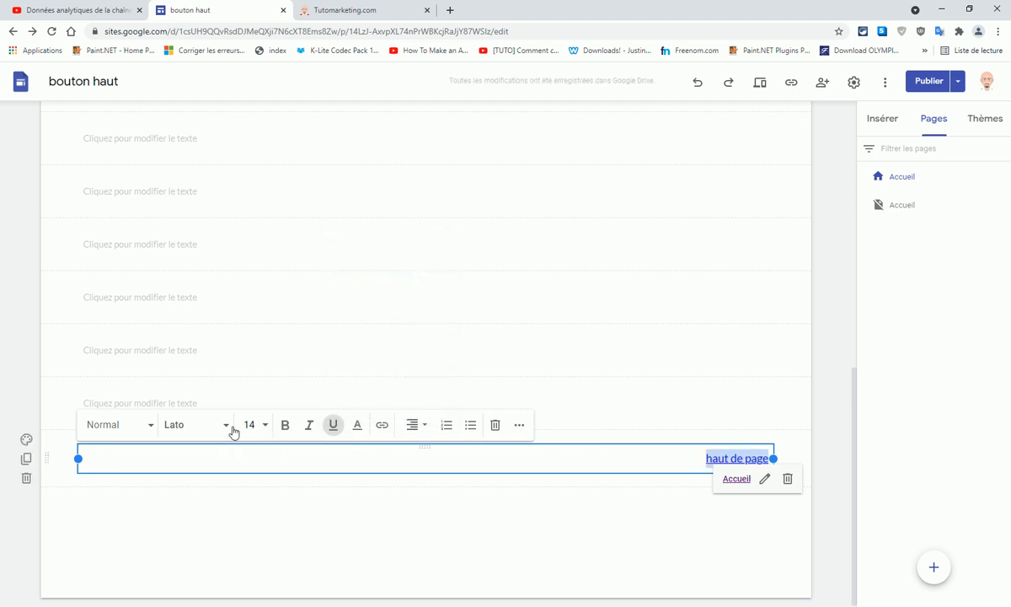
Make the "haut de page" link bold and change its font to Bree Serif
left_click(285, 425)
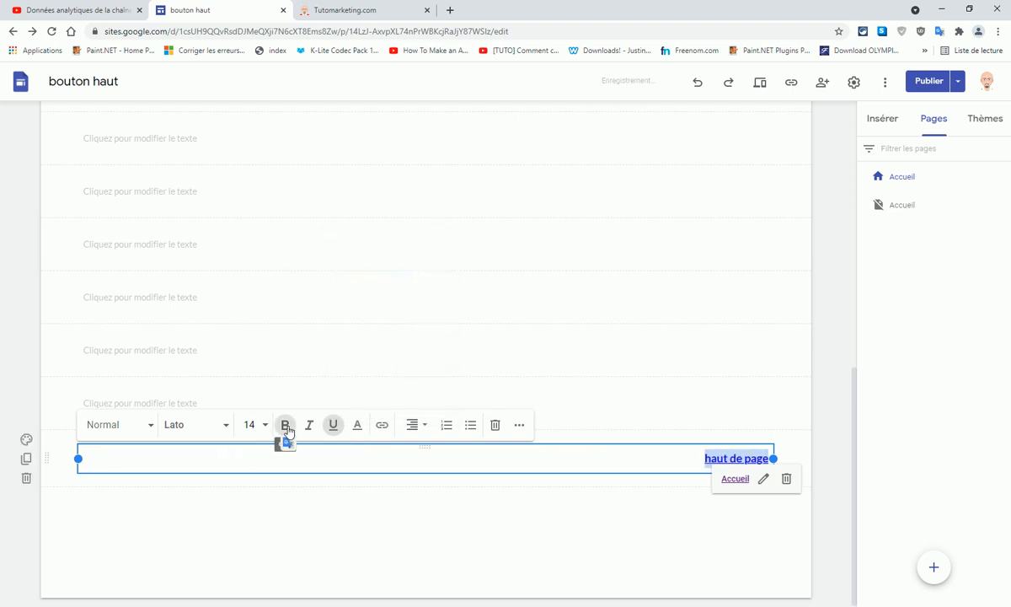
left_click(176, 425)
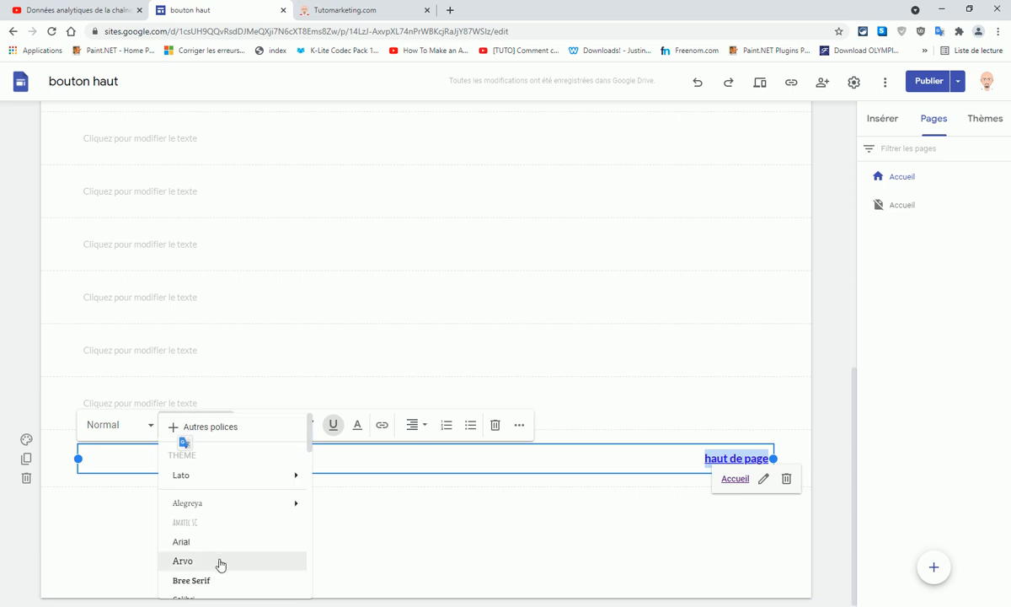
left_click(221, 581)
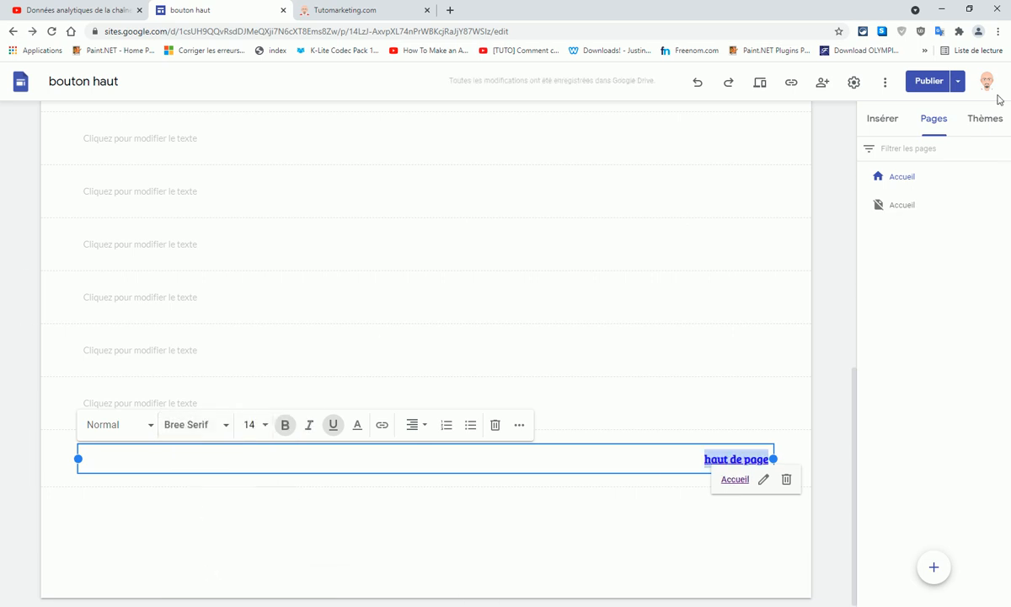
Publish the home page's new link formatting
left_click(928, 82)
left_click(983, 81)
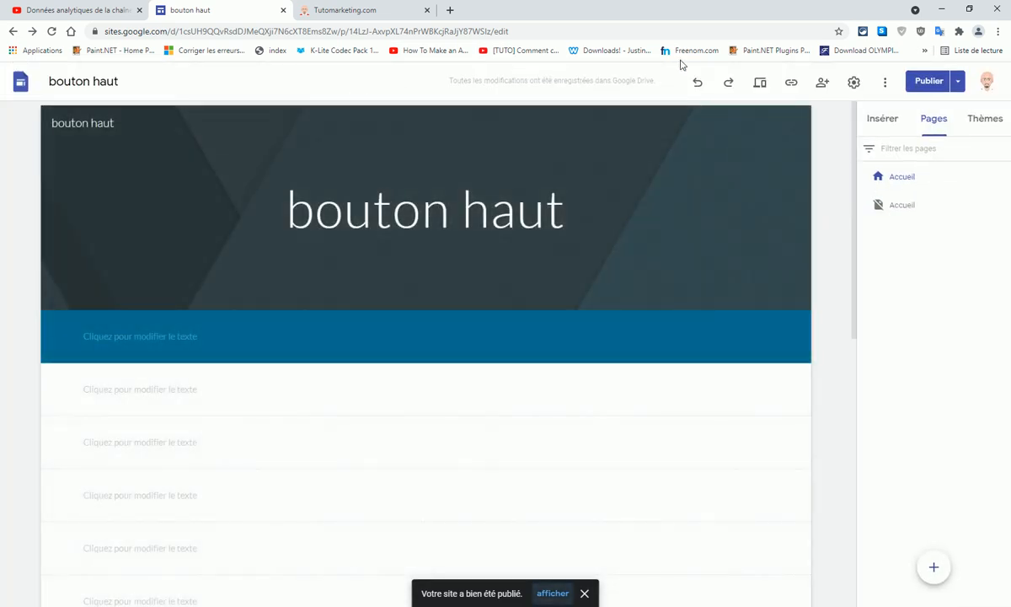
left_click(959, 81)
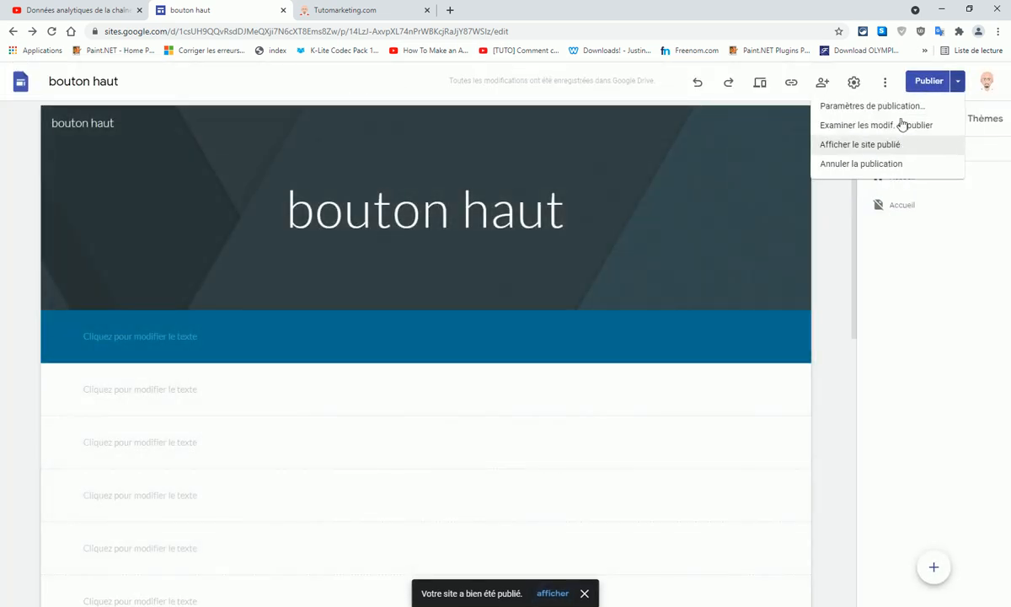
left_click(931, 82)
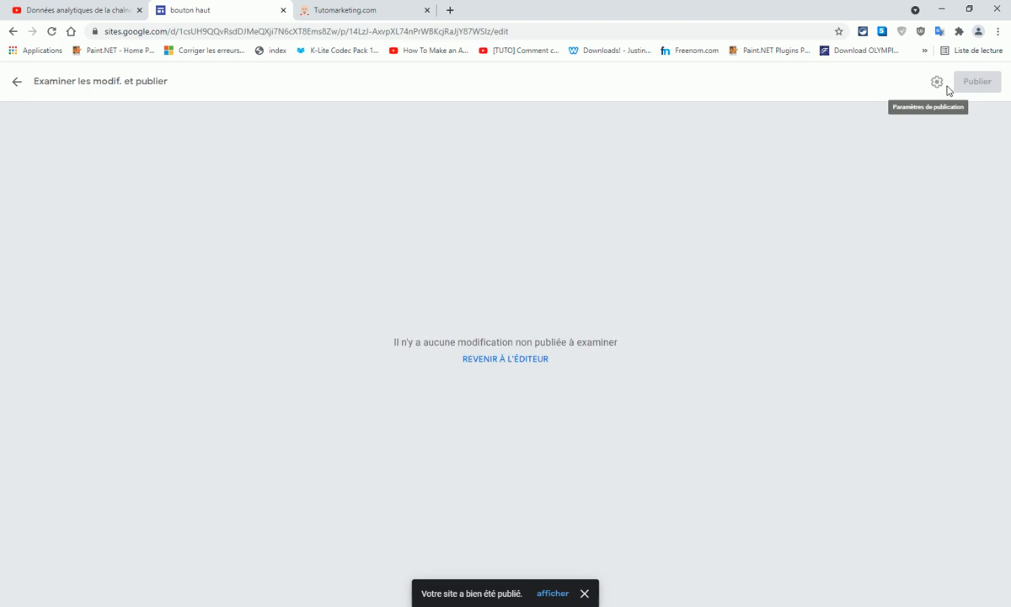
left_click(19, 84)
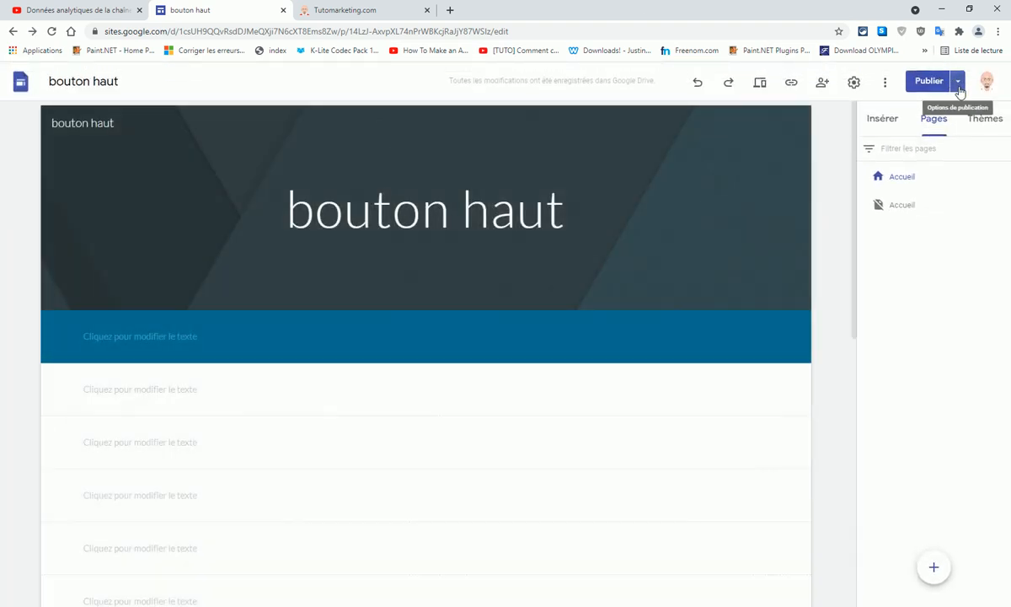
Test the "haut de page" link on the published site and examine the link text at the bottom of the destination page
left_click(958, 81)
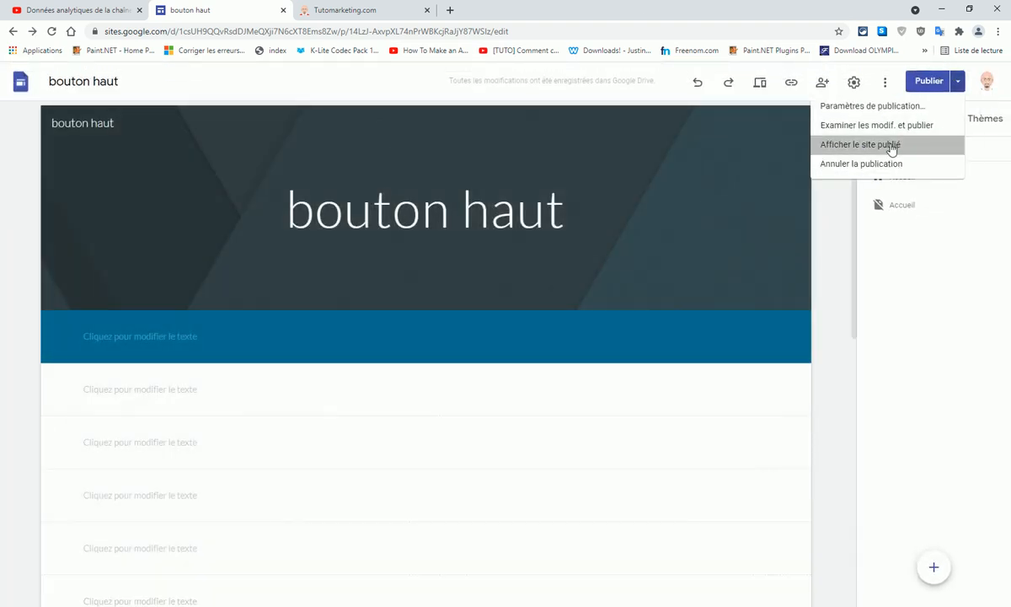
left_click(894, 150)
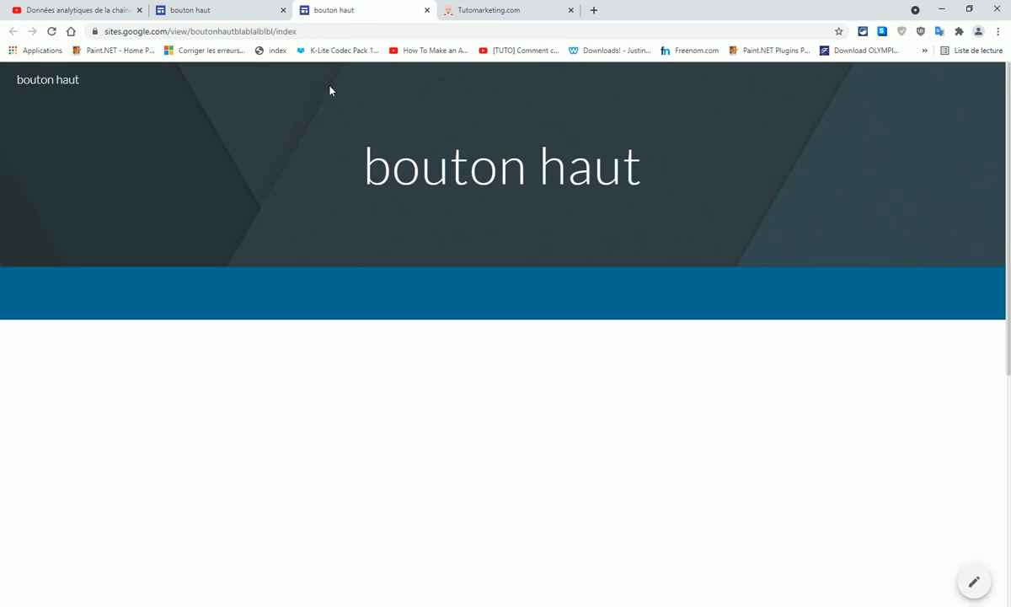
scroll(590, 346, "down", 5)
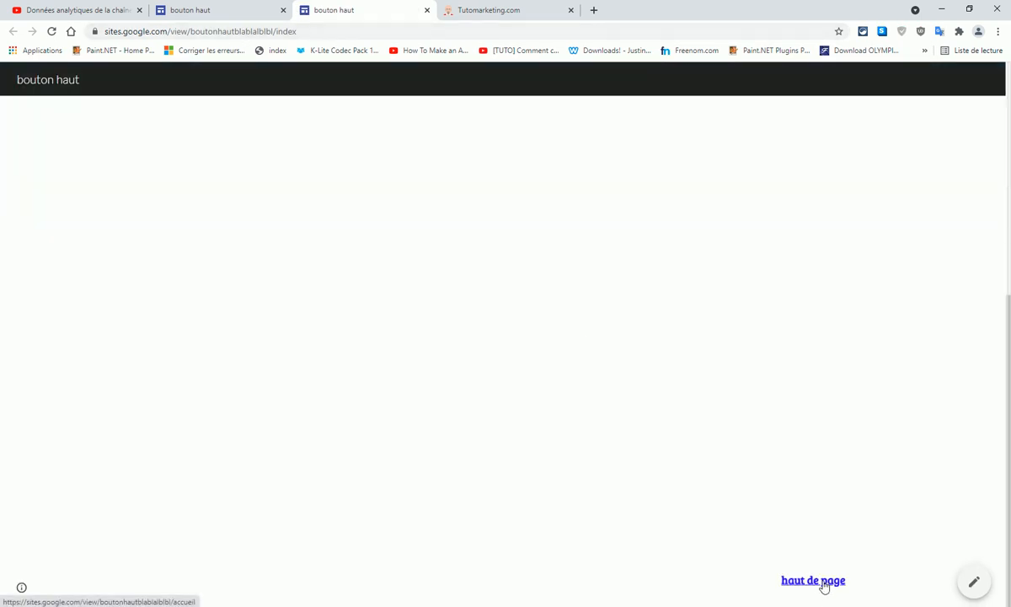
left_click(811, 581)
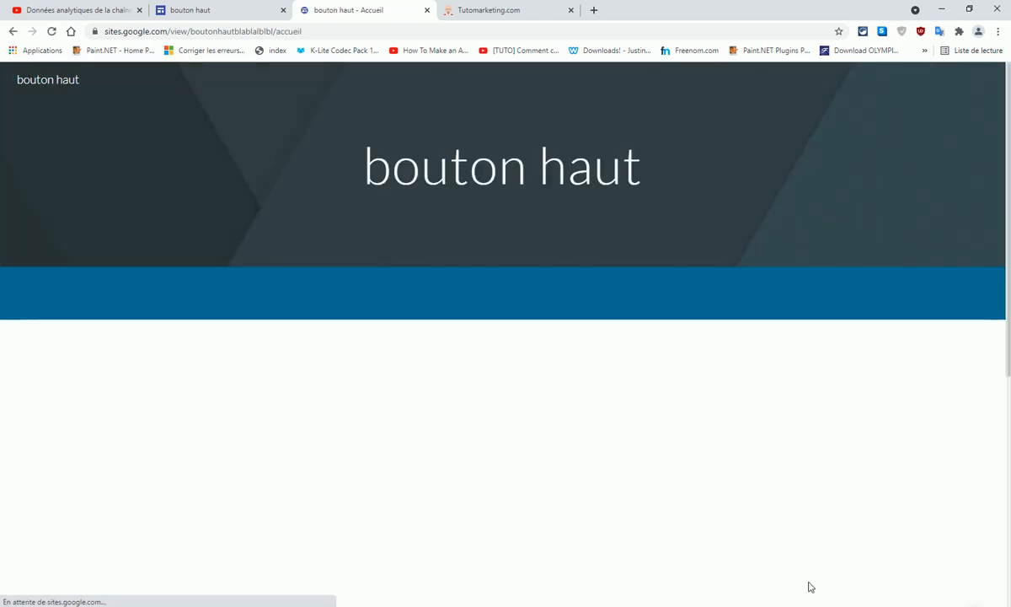
scroll(519, 485, "down", 5)
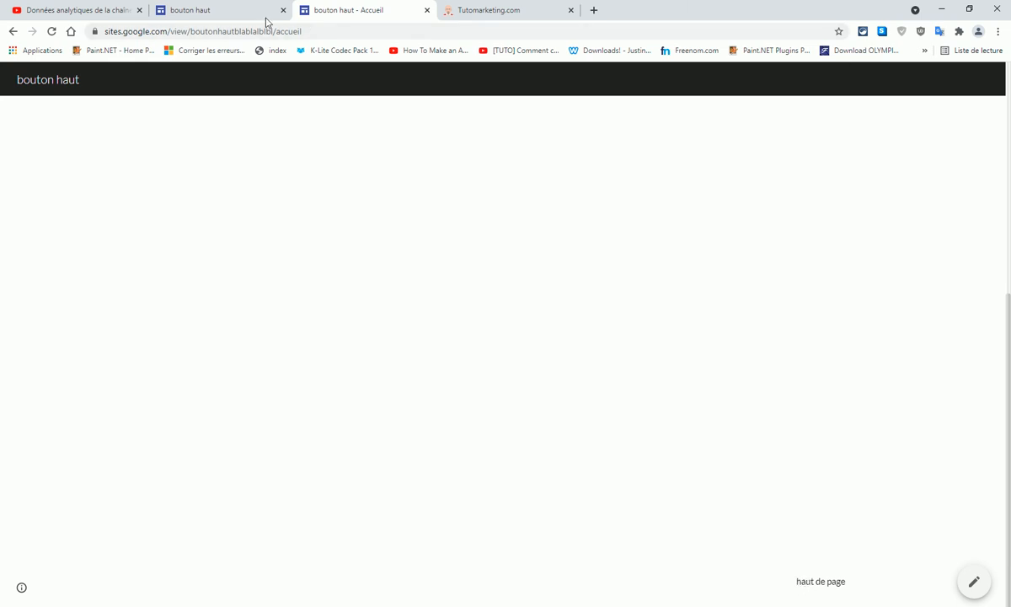
Return to the editor and copy the formatted "haut de page" link from the bottom of the home page
left_click(210, 10)
scroll(424, 408, "down", 3)
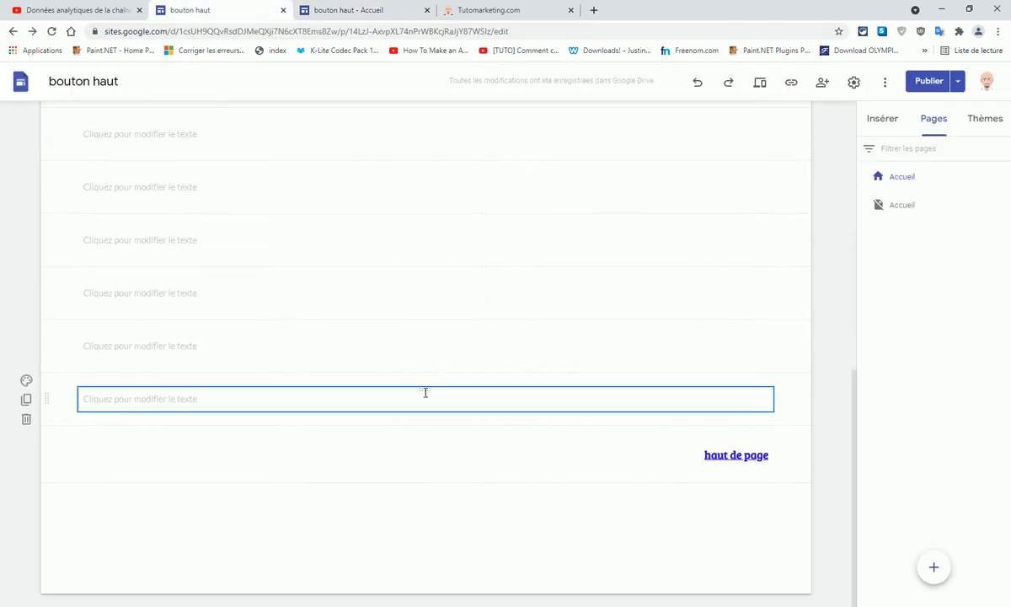
left_click_drag(703, 459, 772, 456)
right_click(747, 455)
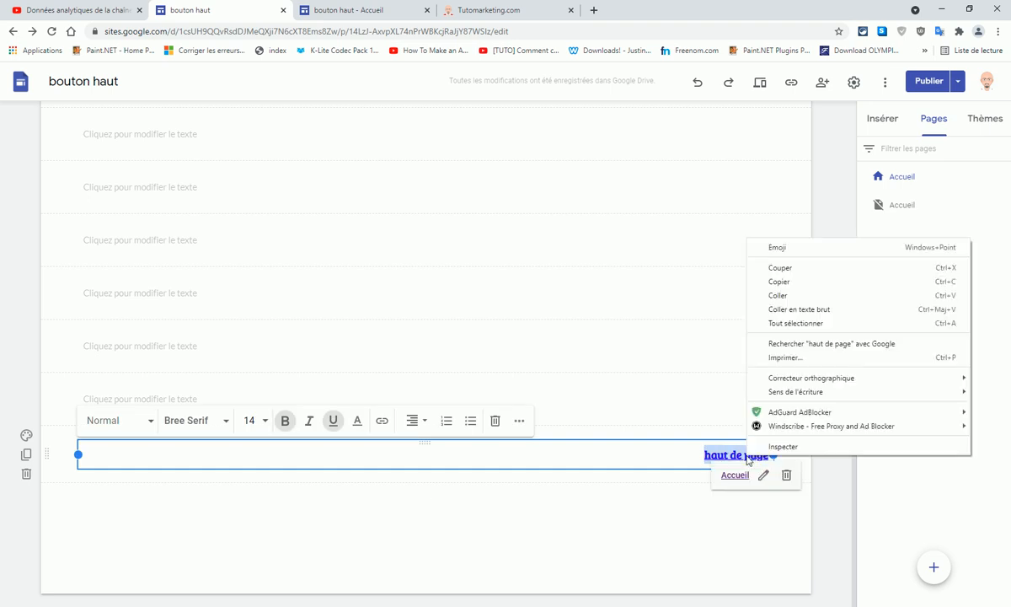
left_click(802, 280)
Replace the plain "haut de page" text on the hidden "Accueil" page with the copied link and remove the extra empty line
left_click(899, 211)
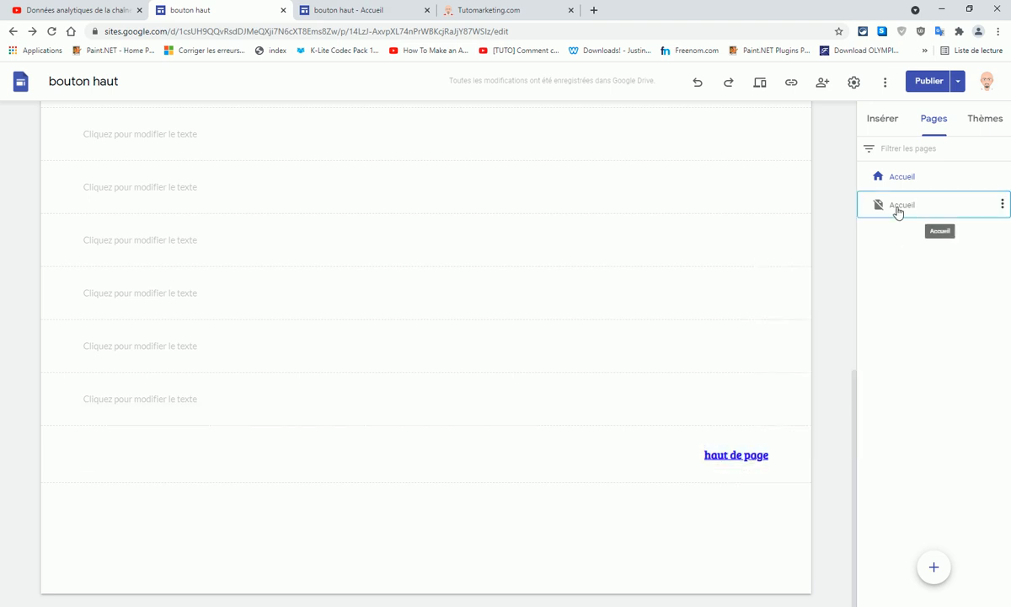
scroll(734, 472, "down", 10)
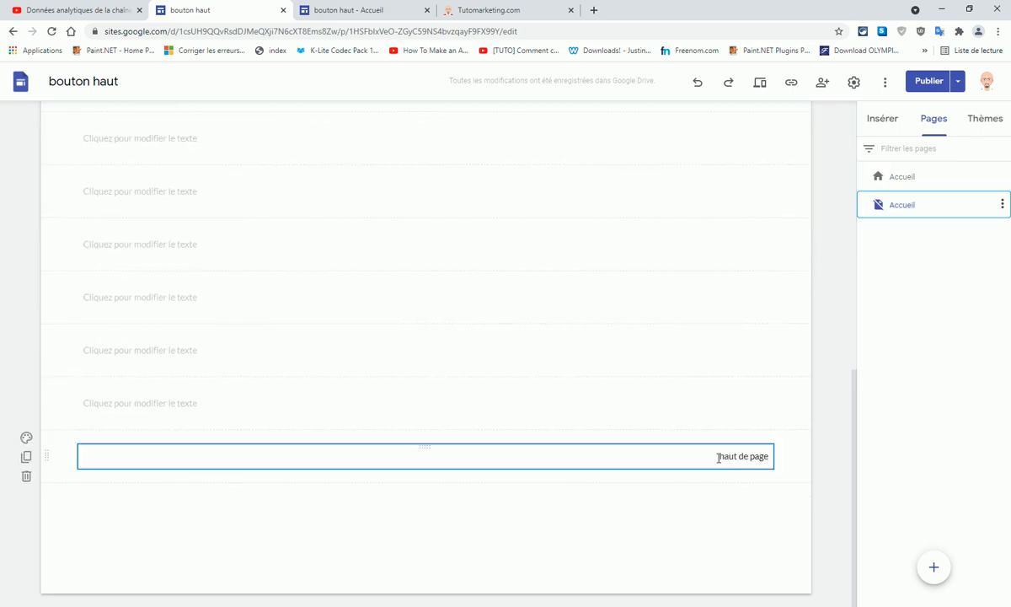
left_click_drag(718, 457, 769, 456)
right_click(761, 459)
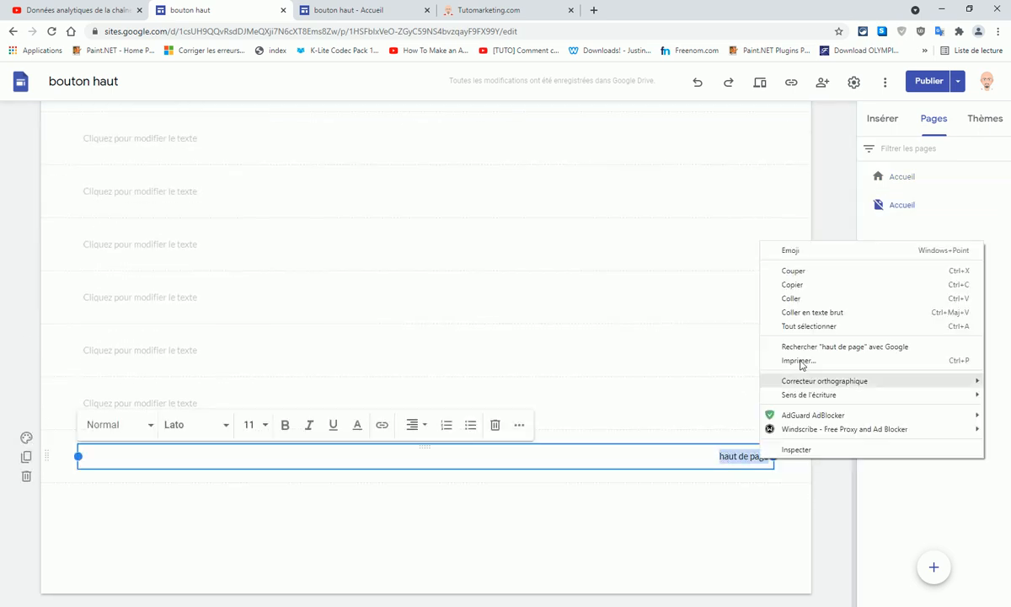
left_click(795, 298)
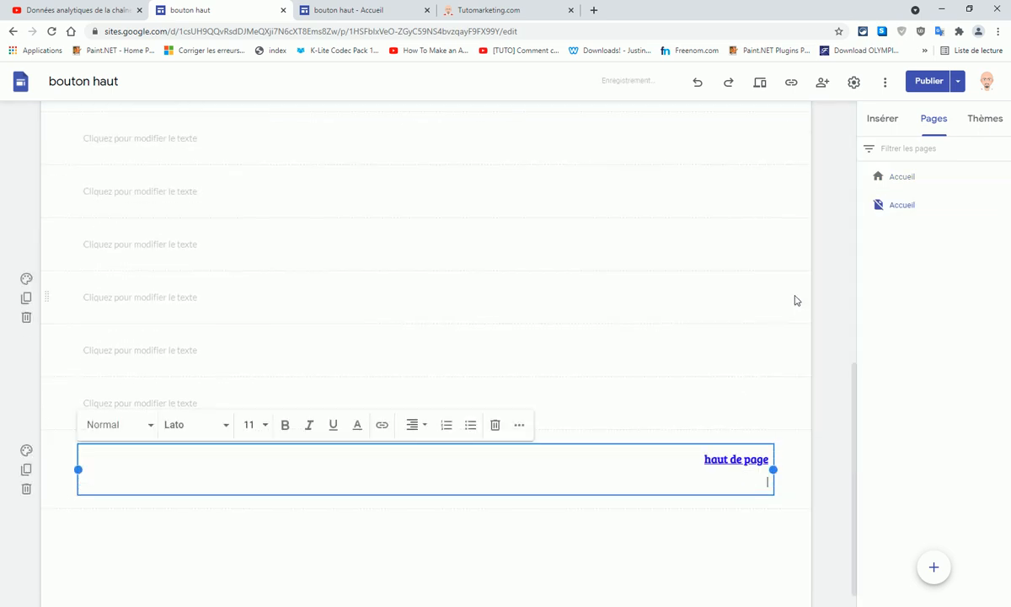
left_click(718, 483)
key("BackSpace")
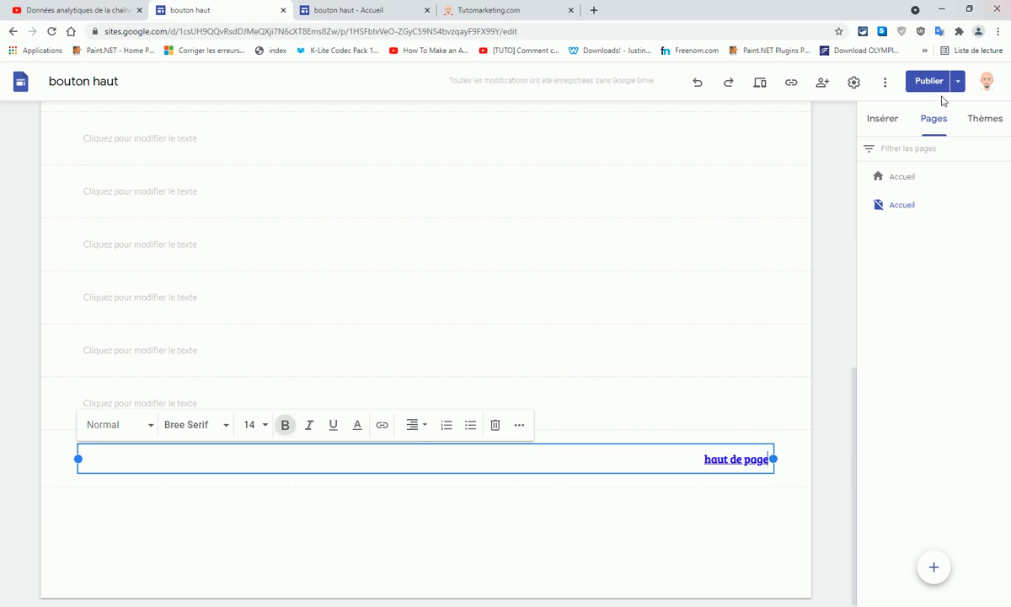
Publish the hidden page's changes and reopen the home page in the editor
left_click(939, 84)
left_click(977, 84)
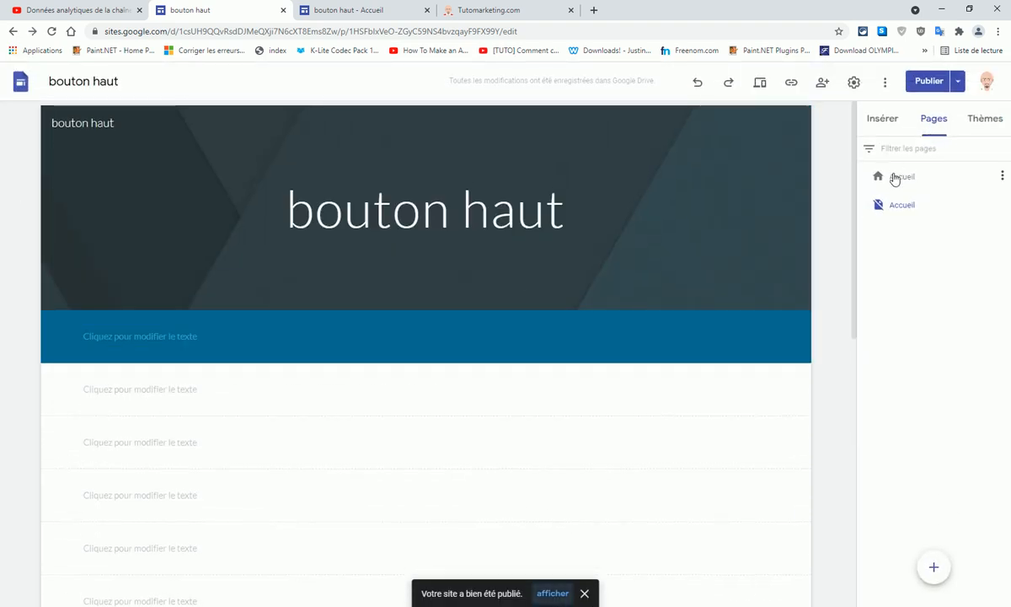
left_click(894, 178)
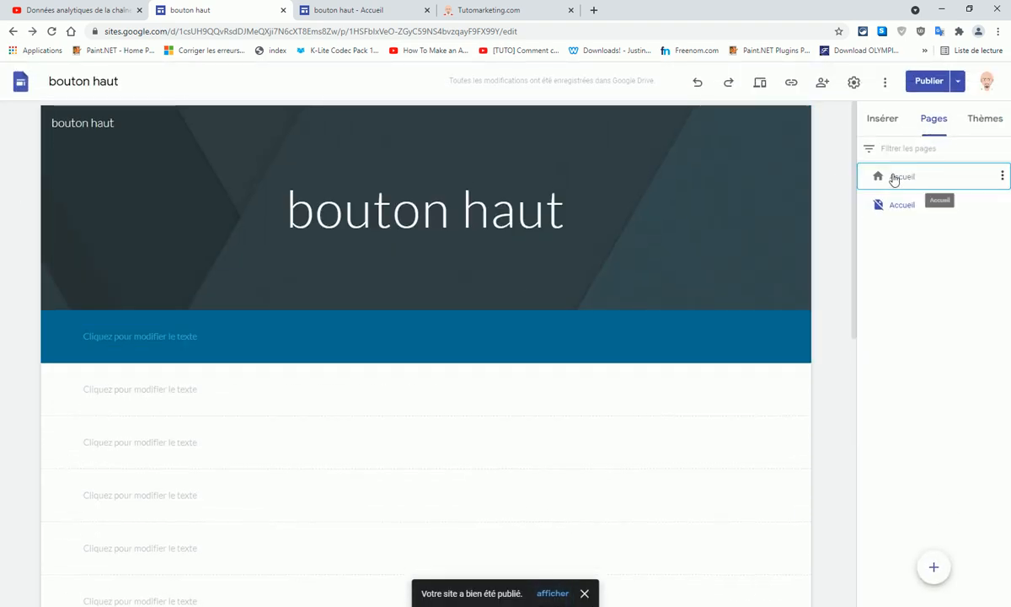
scroll(666, 329, "down", 7)
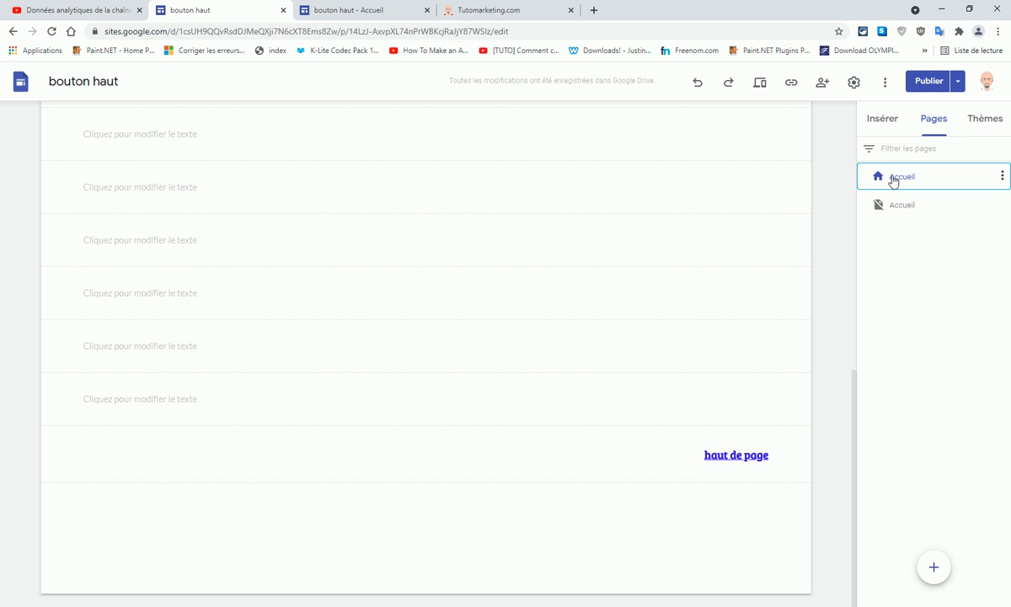
View the published site again and follow the "haut de page" link at the bottom of the page
left_click(959, 84)
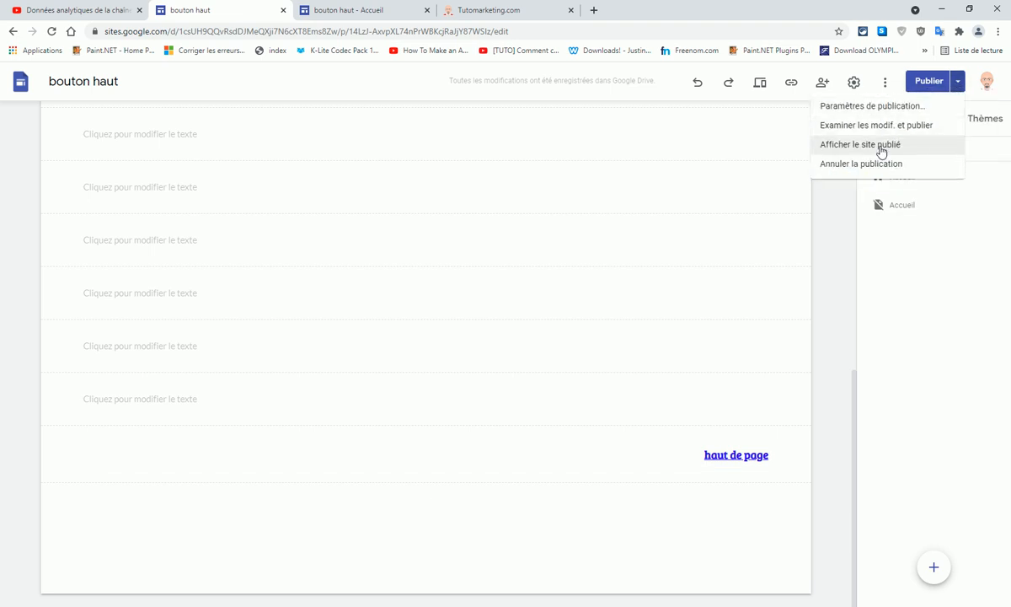
left_click(845, 149)
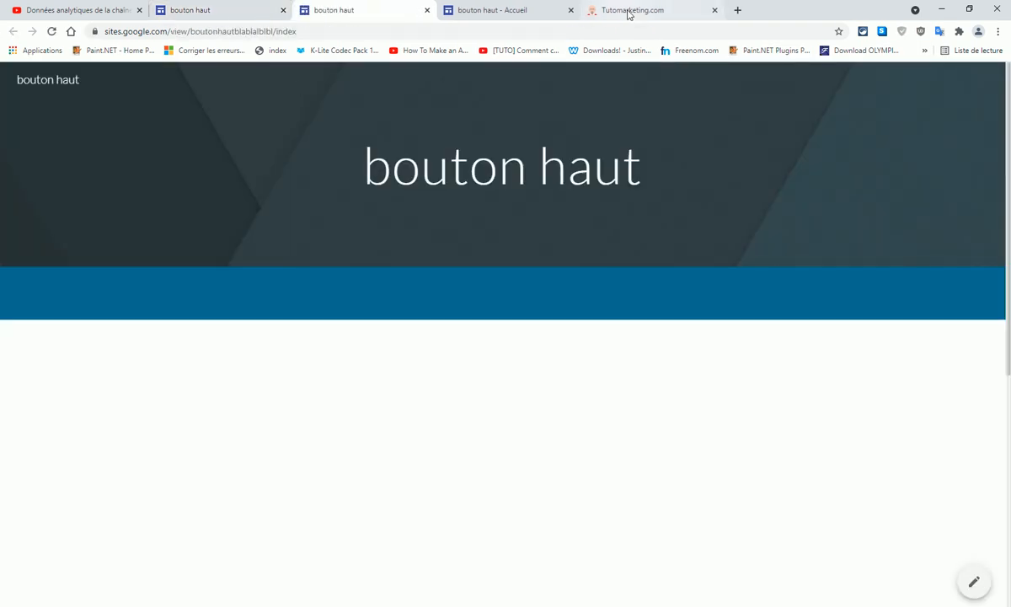
scroll(666, 497, "down", 5)
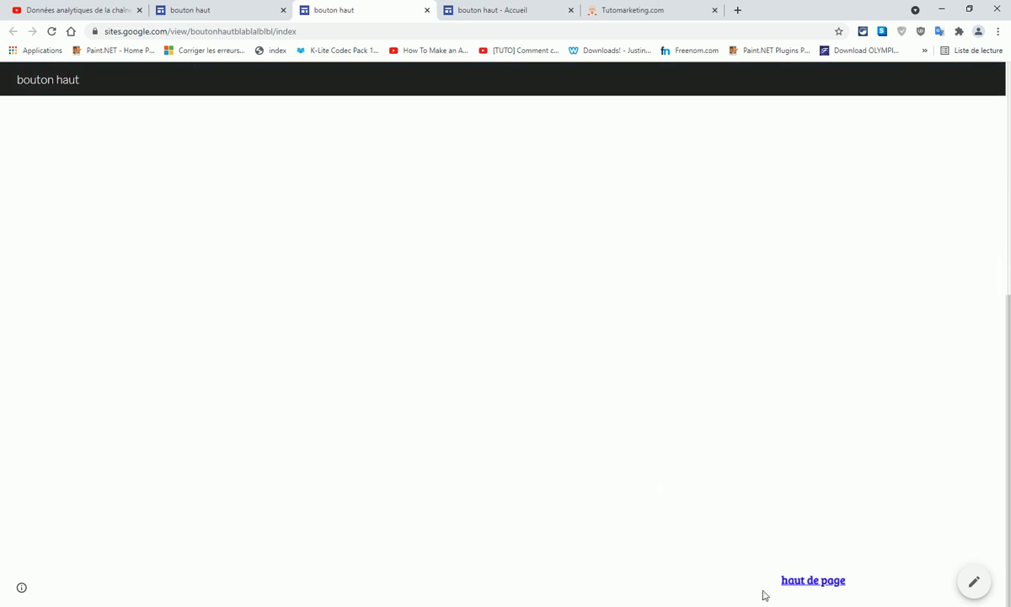
left_click(816, 581)
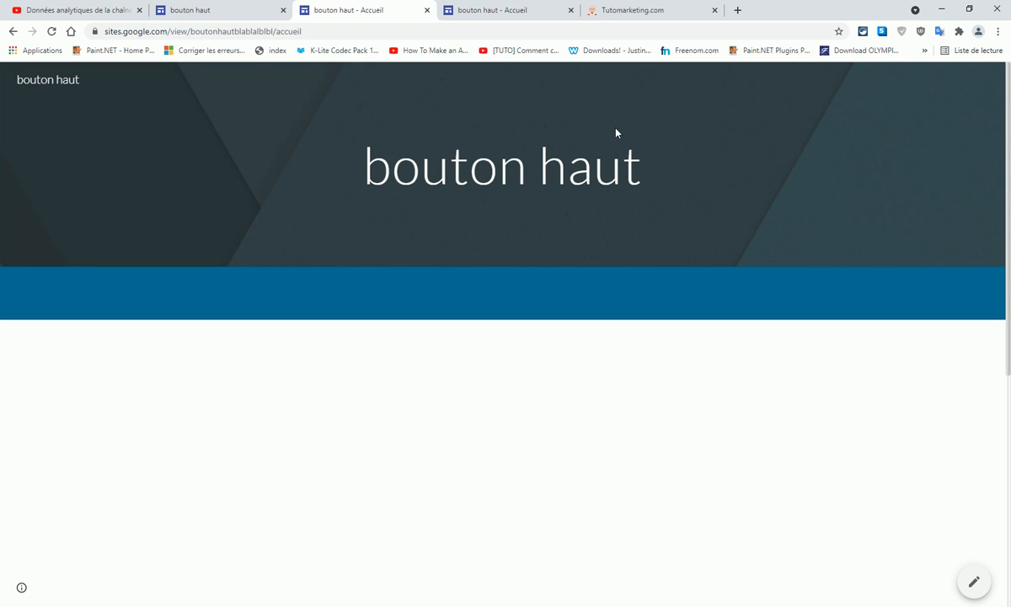
left_click(858, 606)
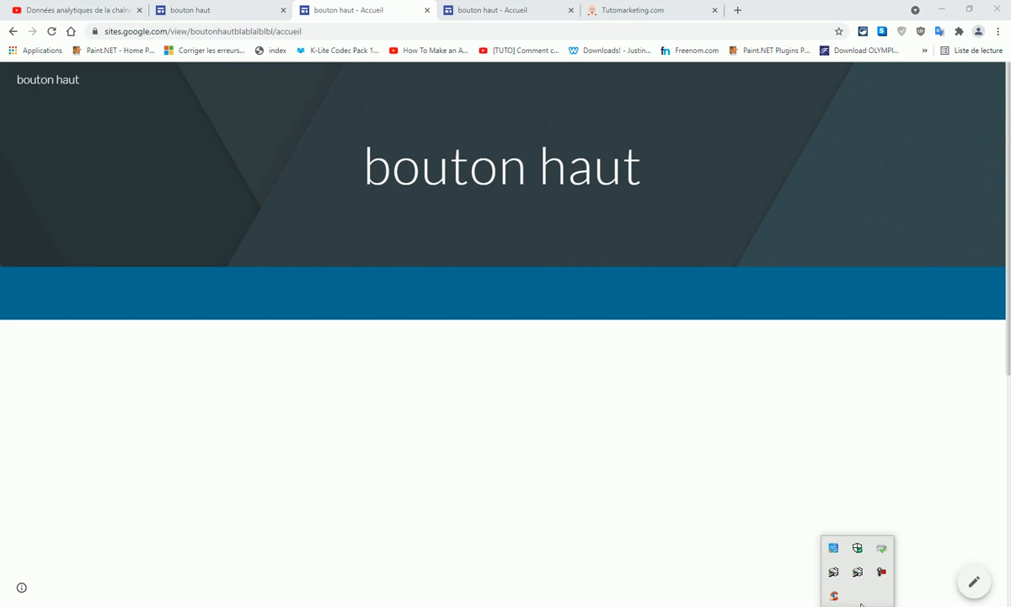